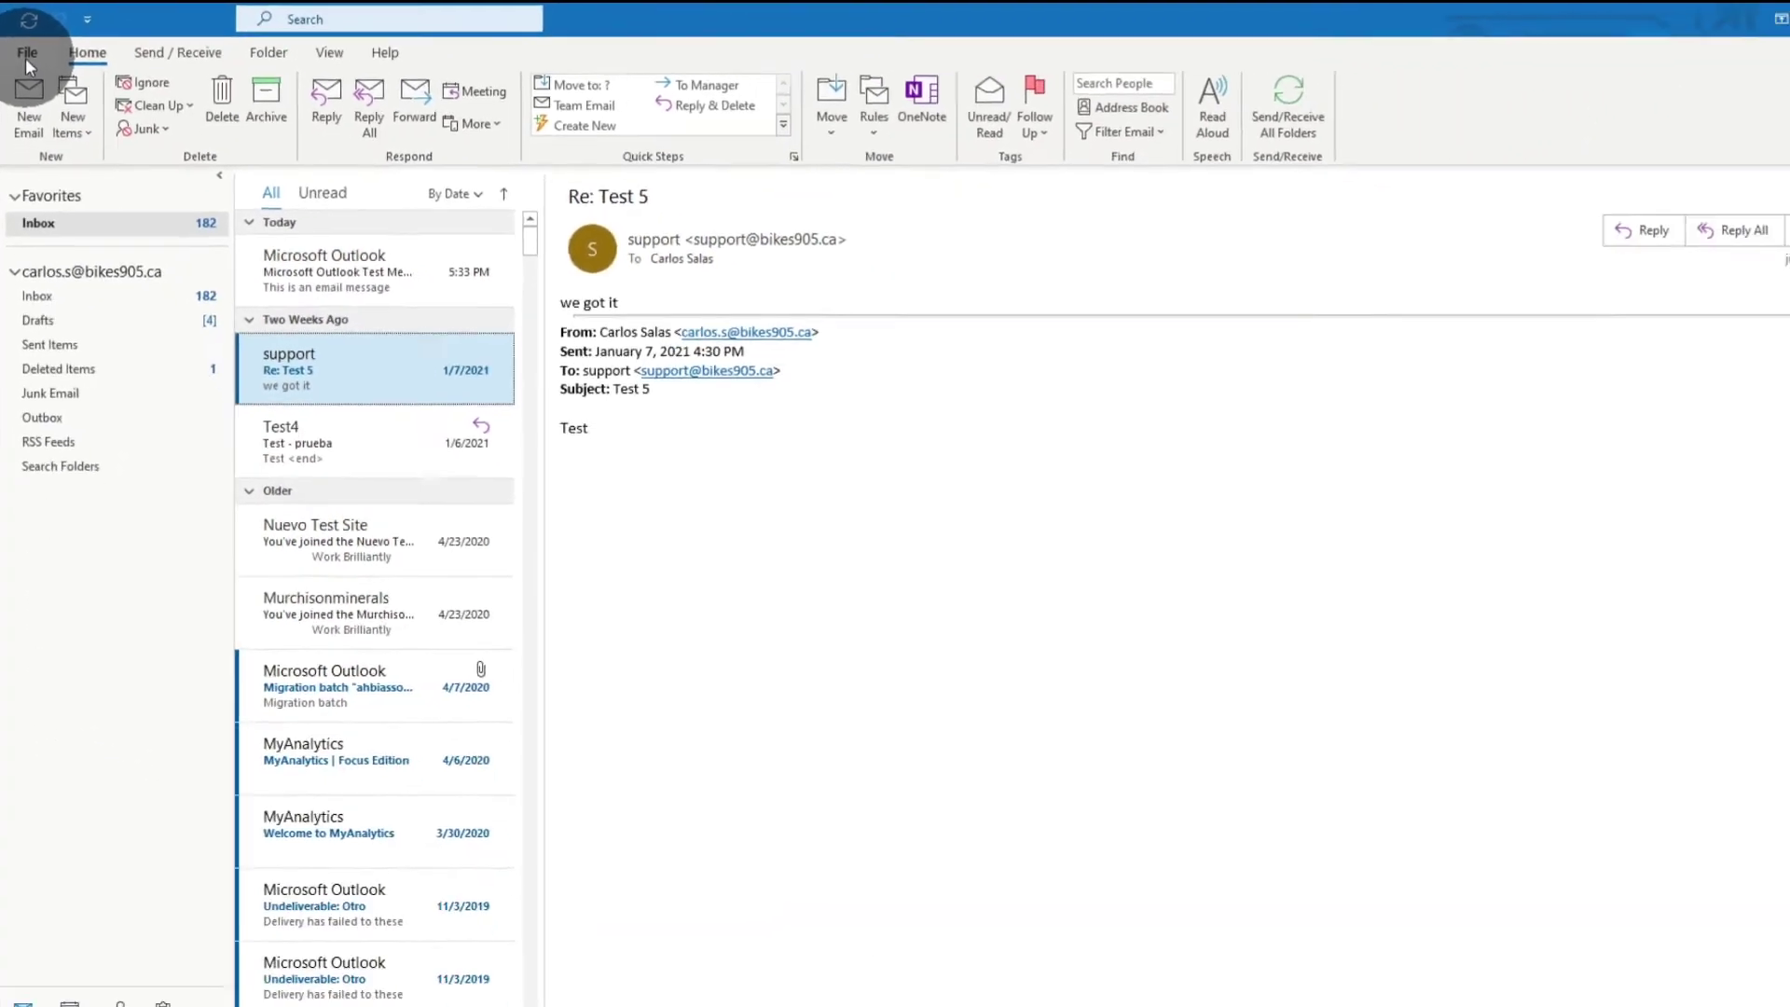
# Step: Start an Import/Export 'Export to a file' with Outlook Data File (.pst) as the file type
pyautogui.click(46, 117)
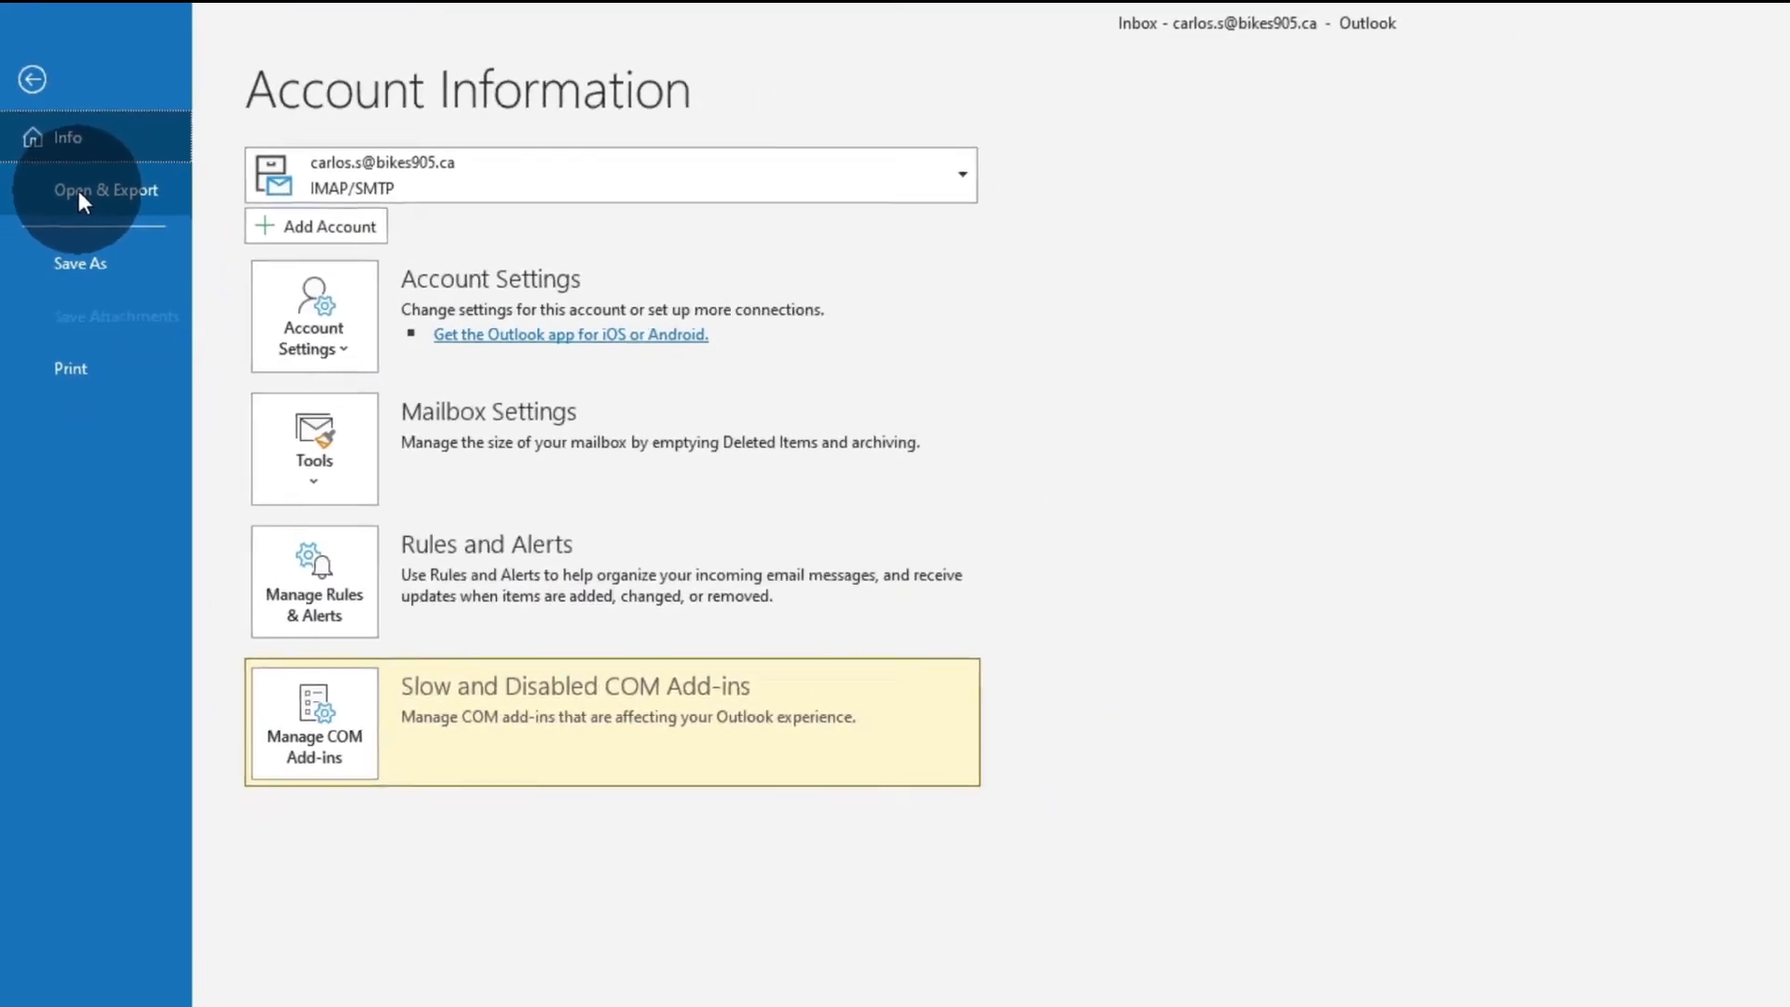
pyautogui.click(81, 191)
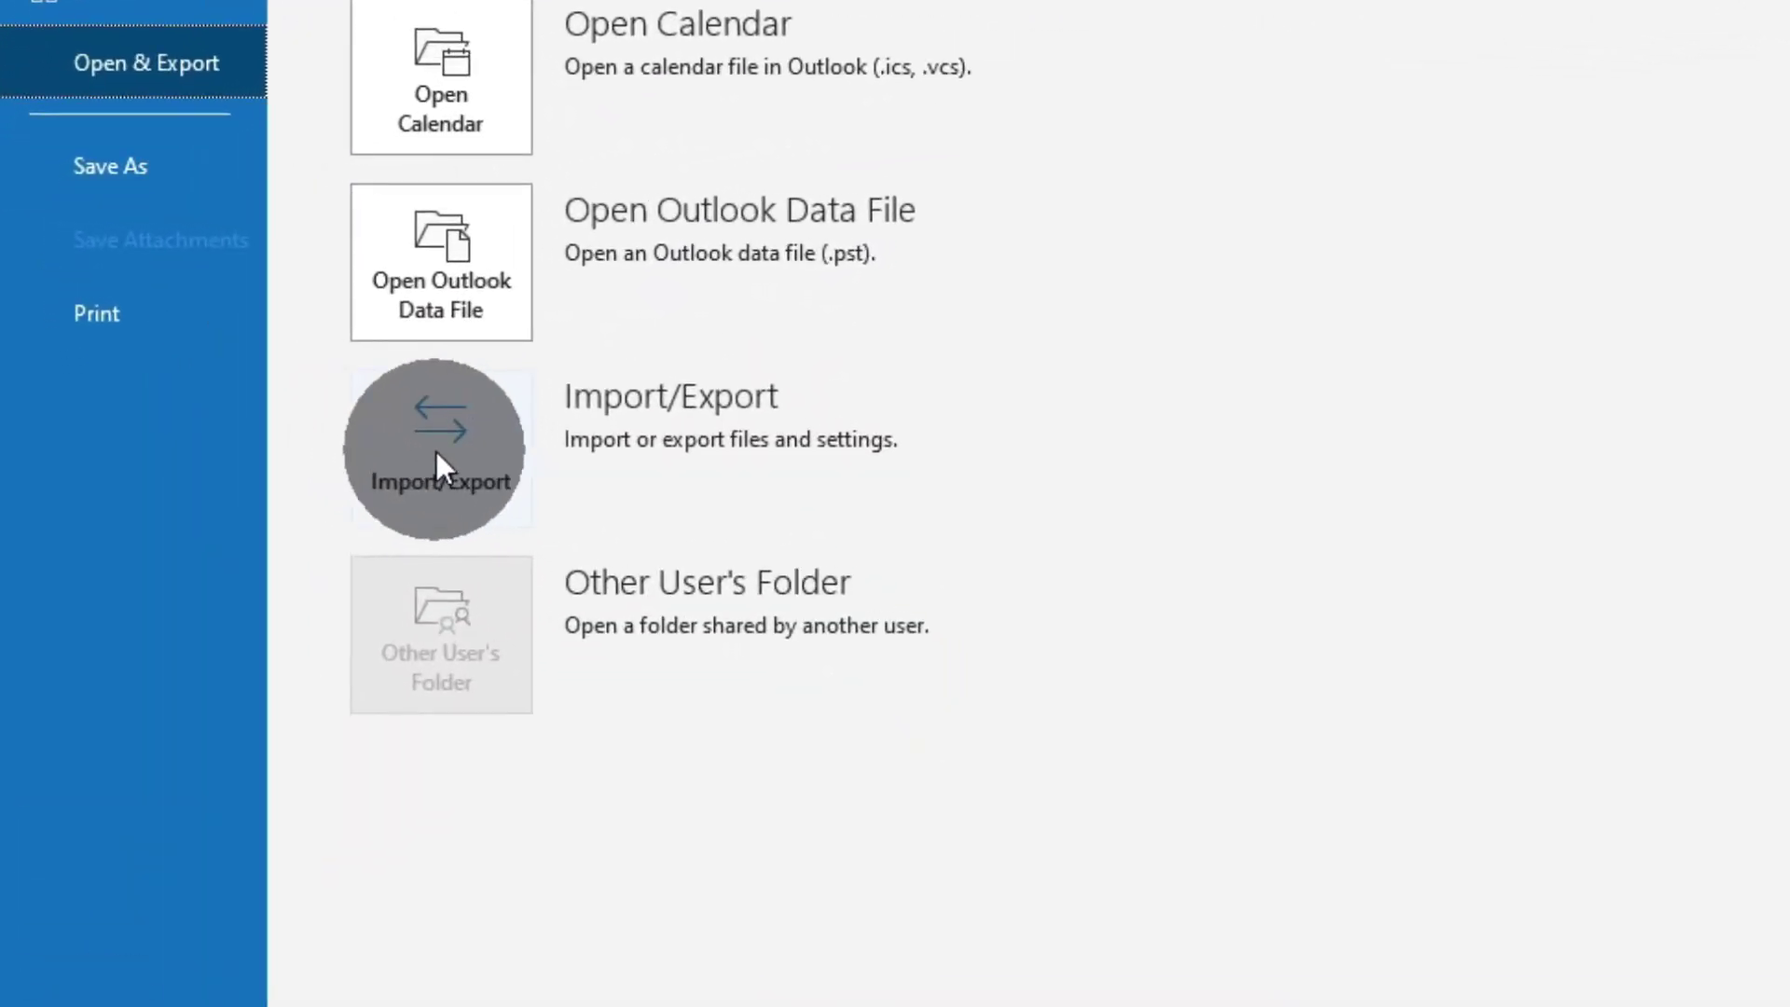
pyautogui.click(436, 453)
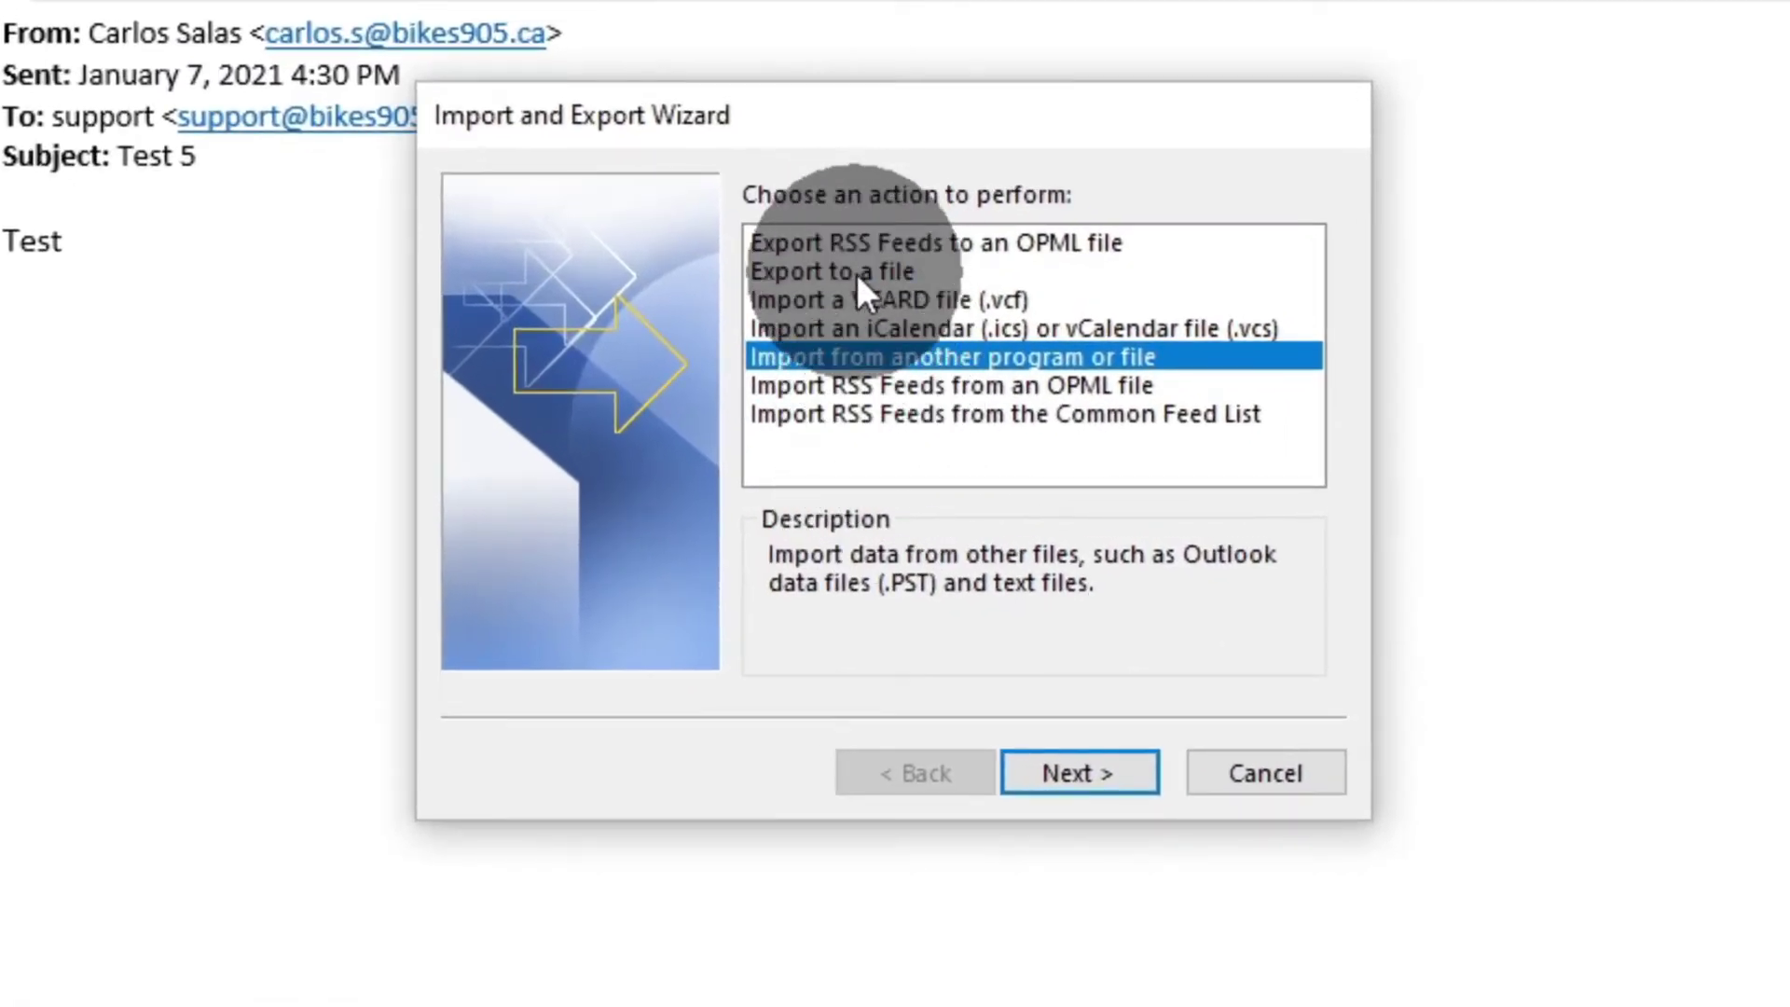
pyautogui.click(856, 273)
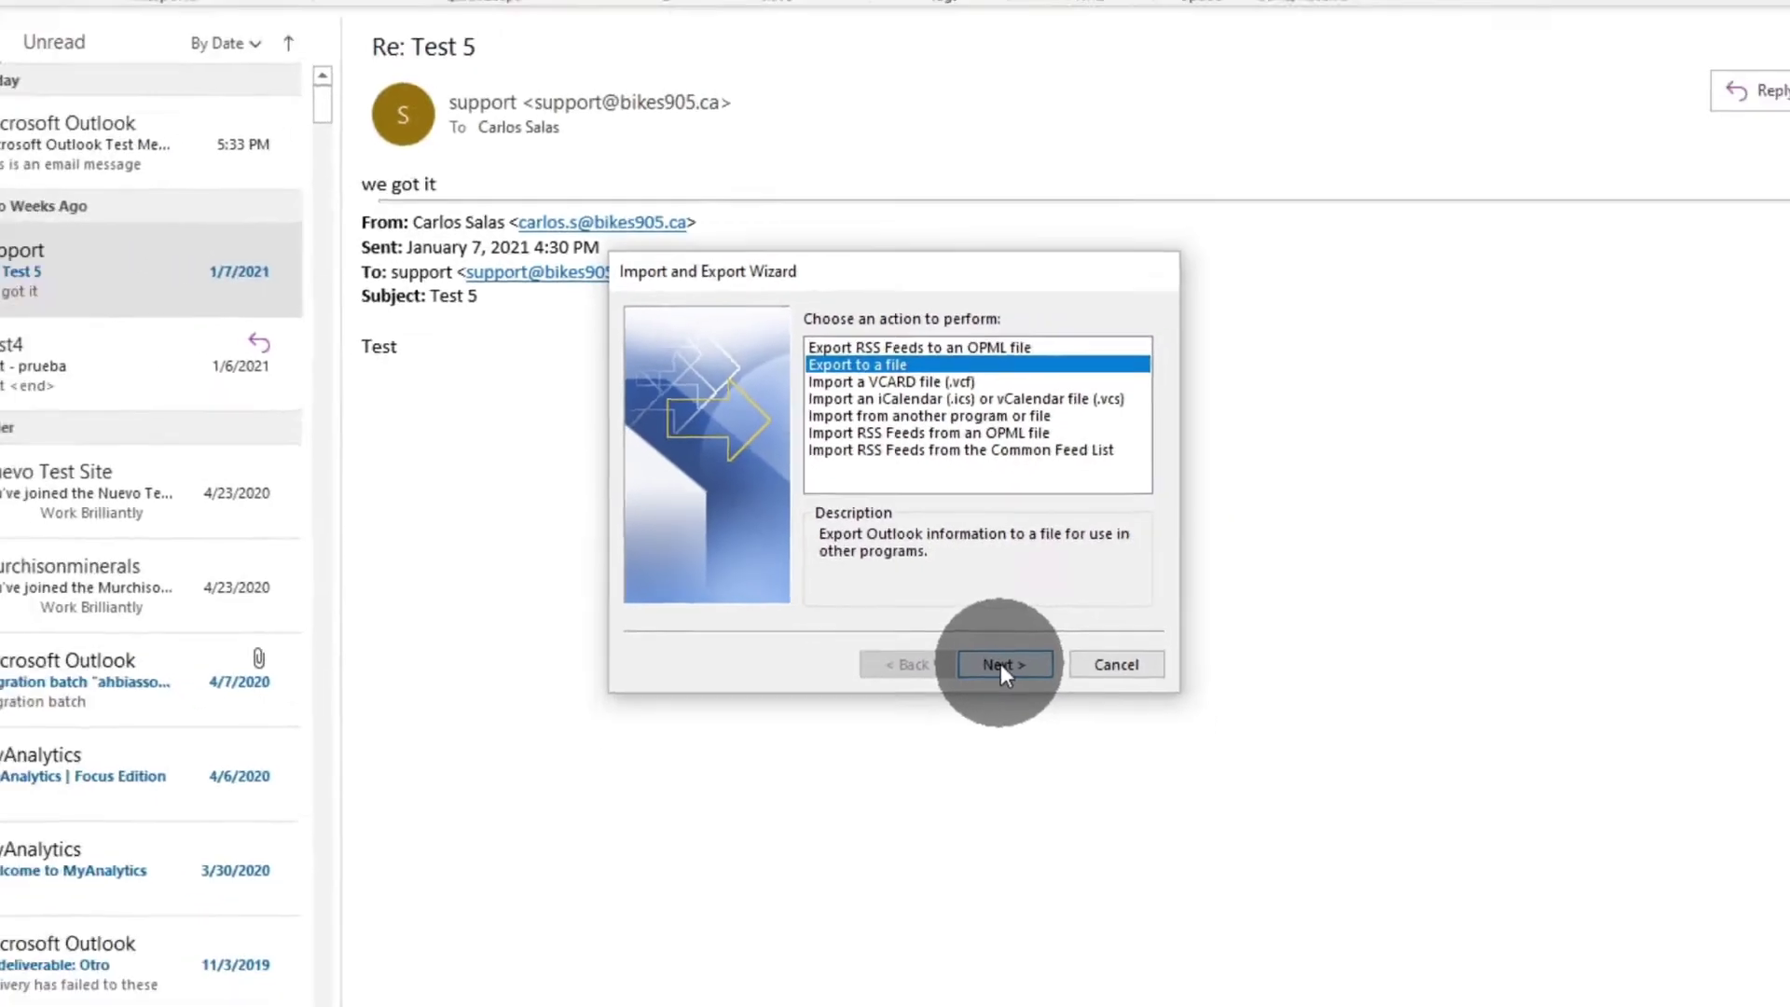
pyautogui.click(1053, 787)
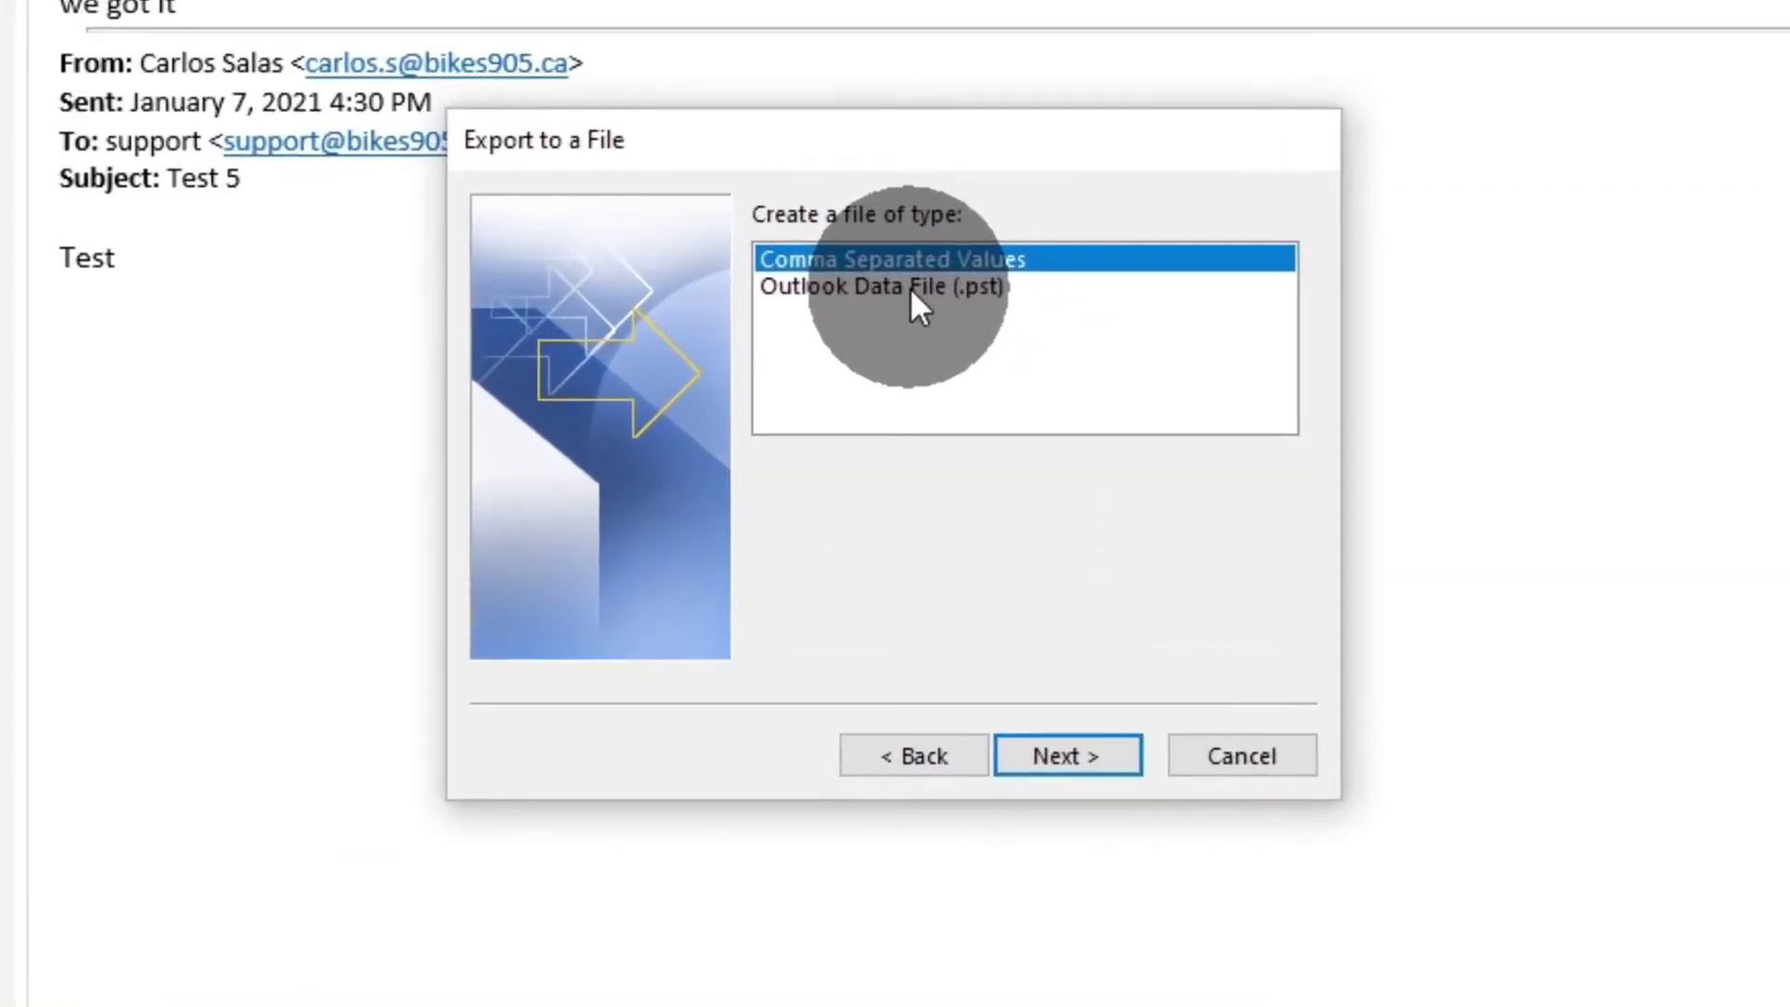
pyautogui.click(910, 287)
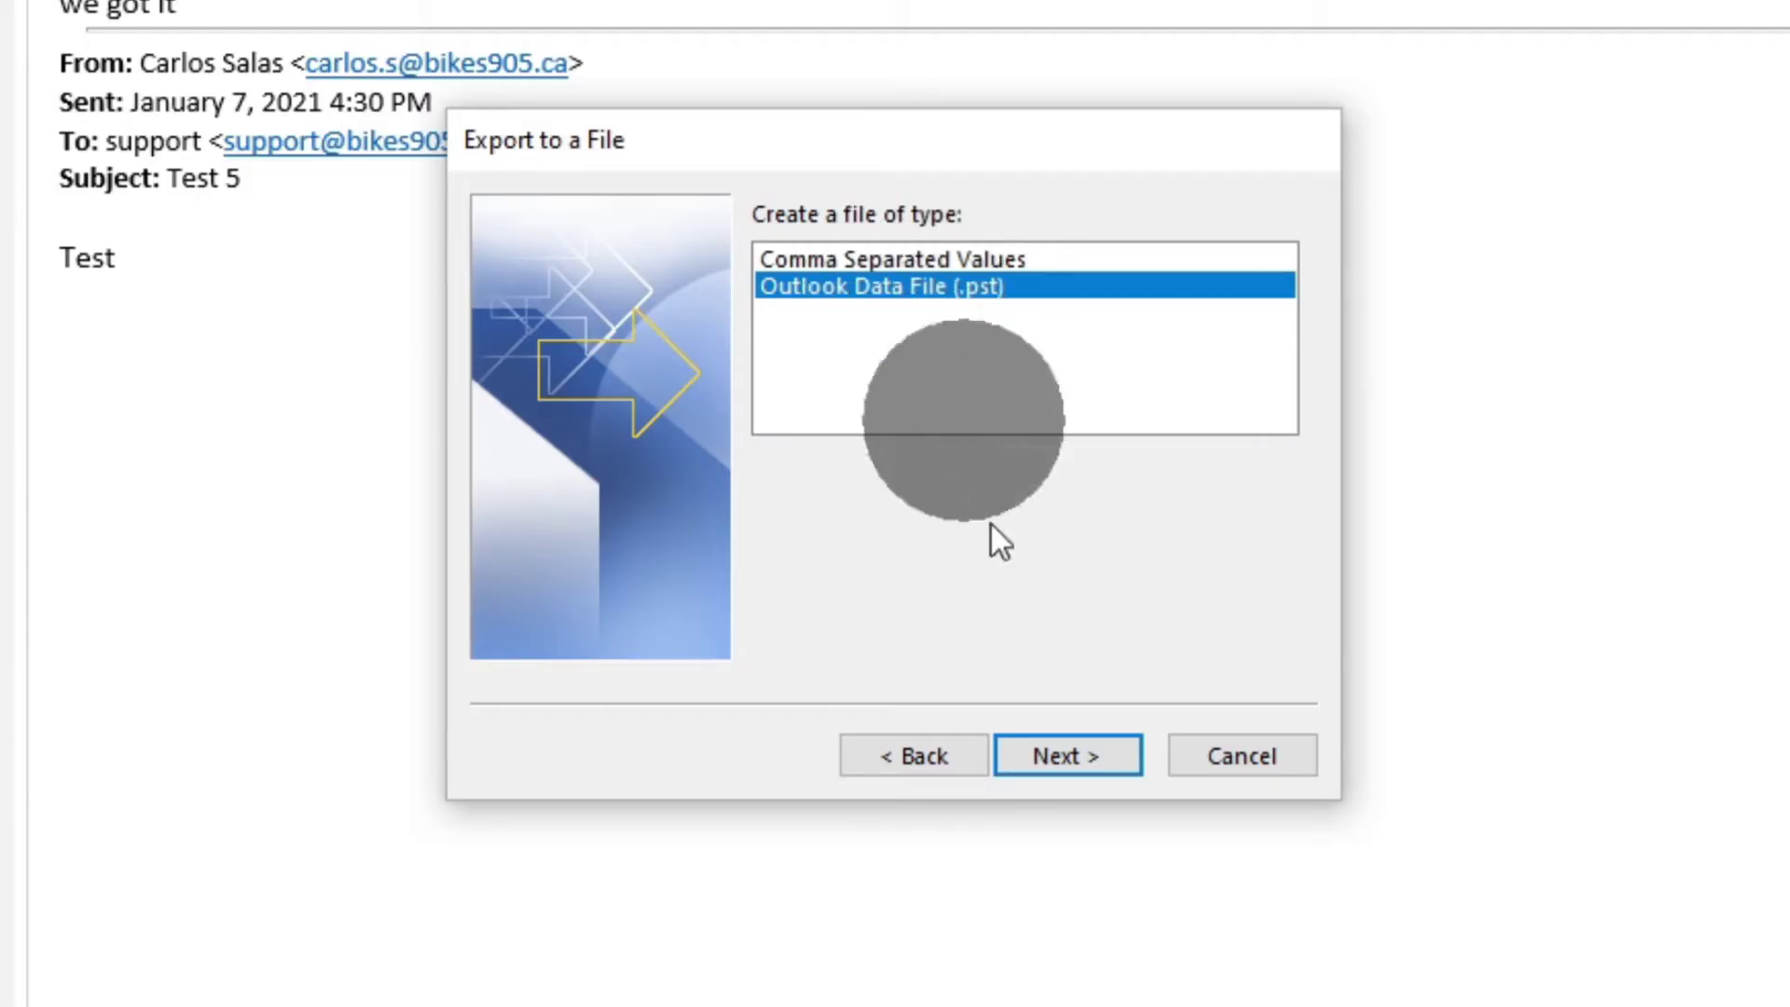
# Step: Select the whole account, including subfolders, as the export source and continue
pyautogui.click(1072, 755)
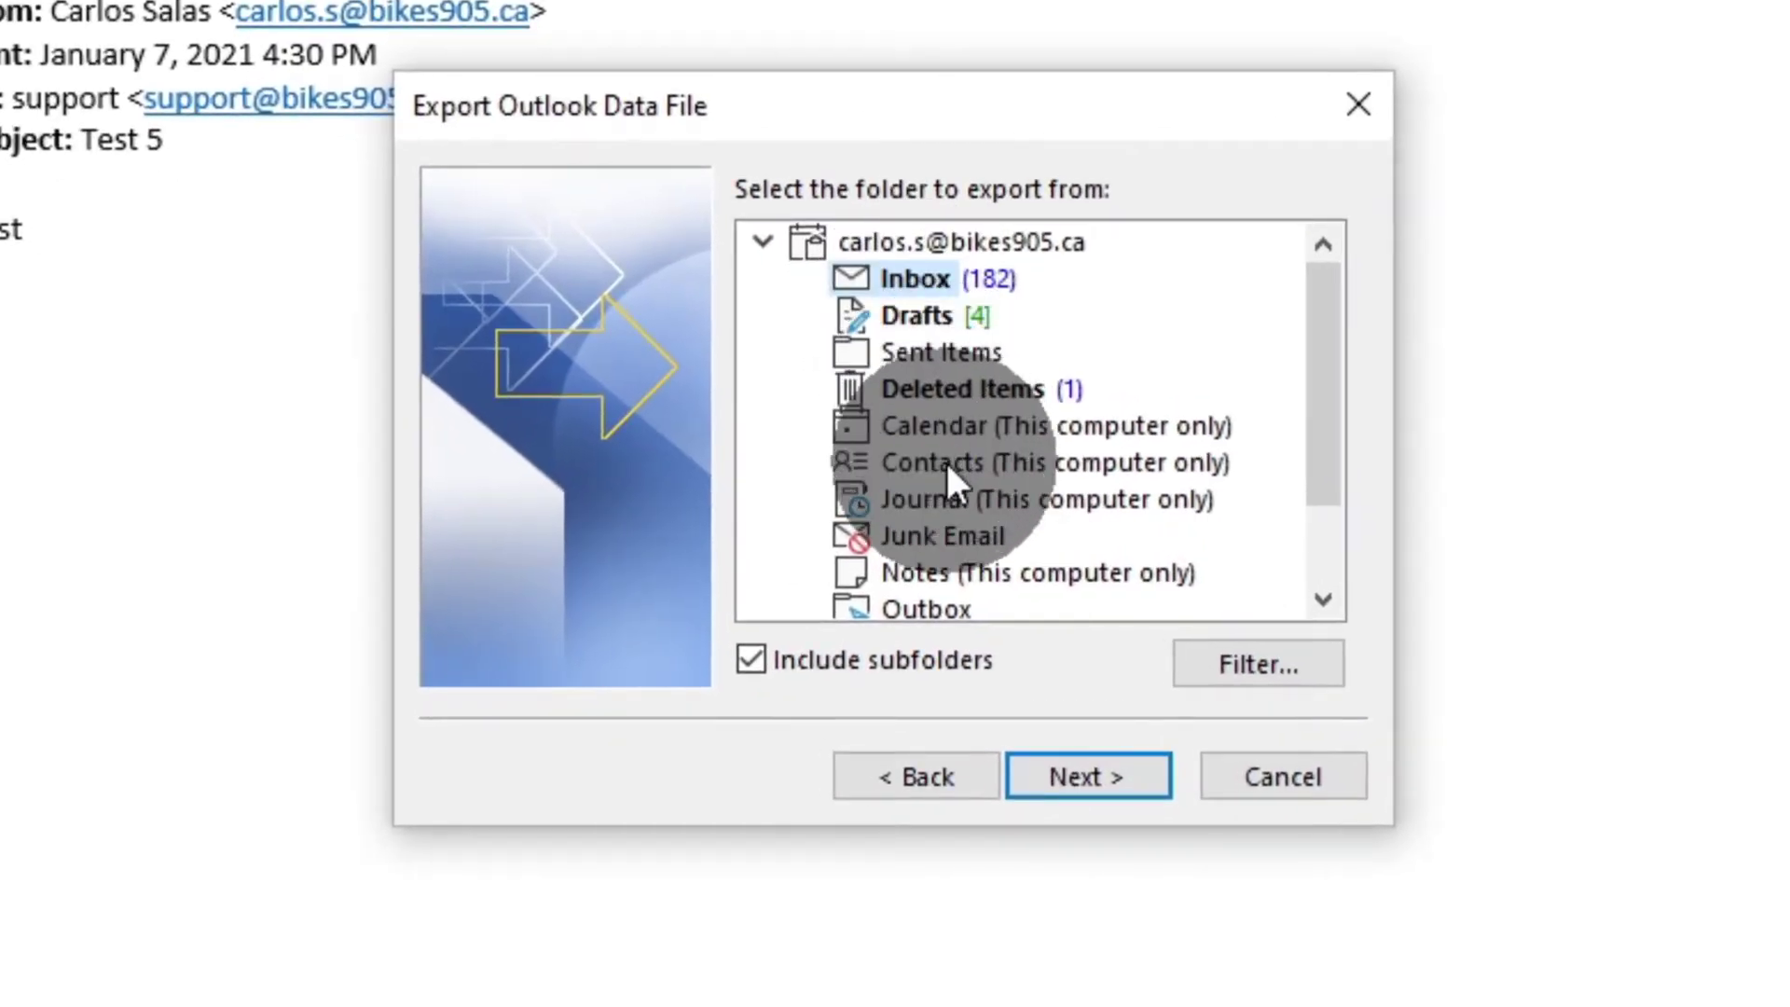
pyautogui.click(878, 238)
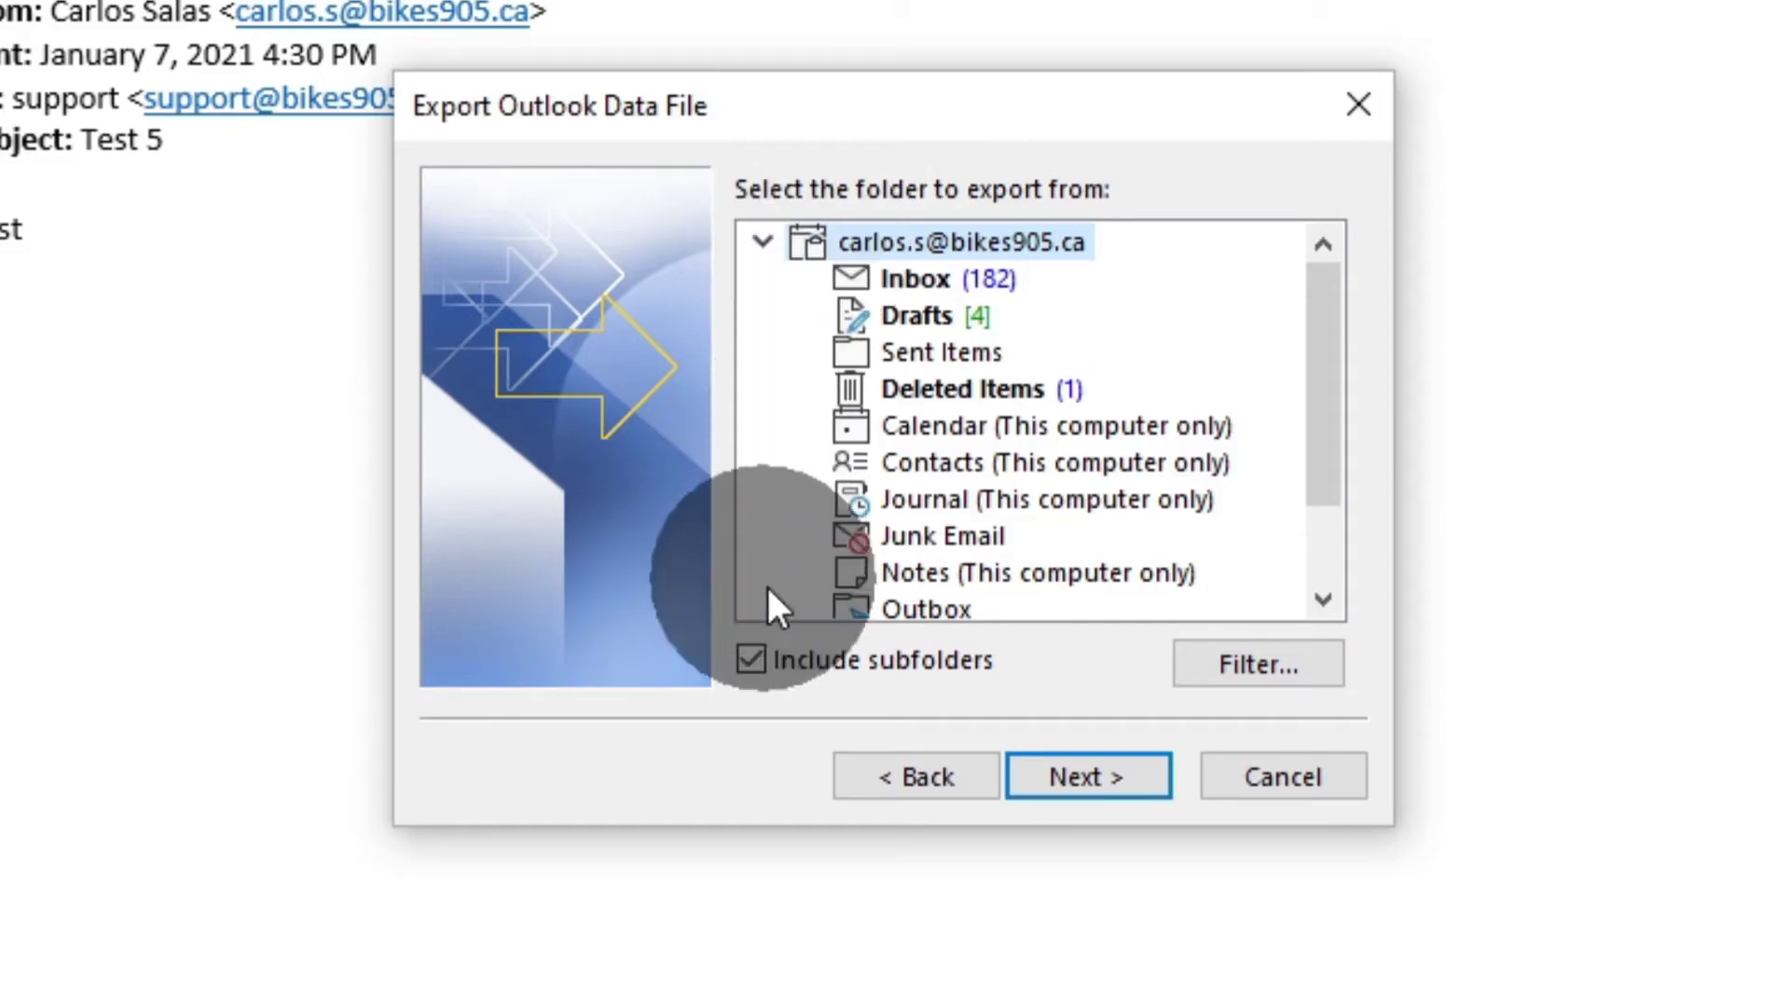
pyautogui.click(751, 659)
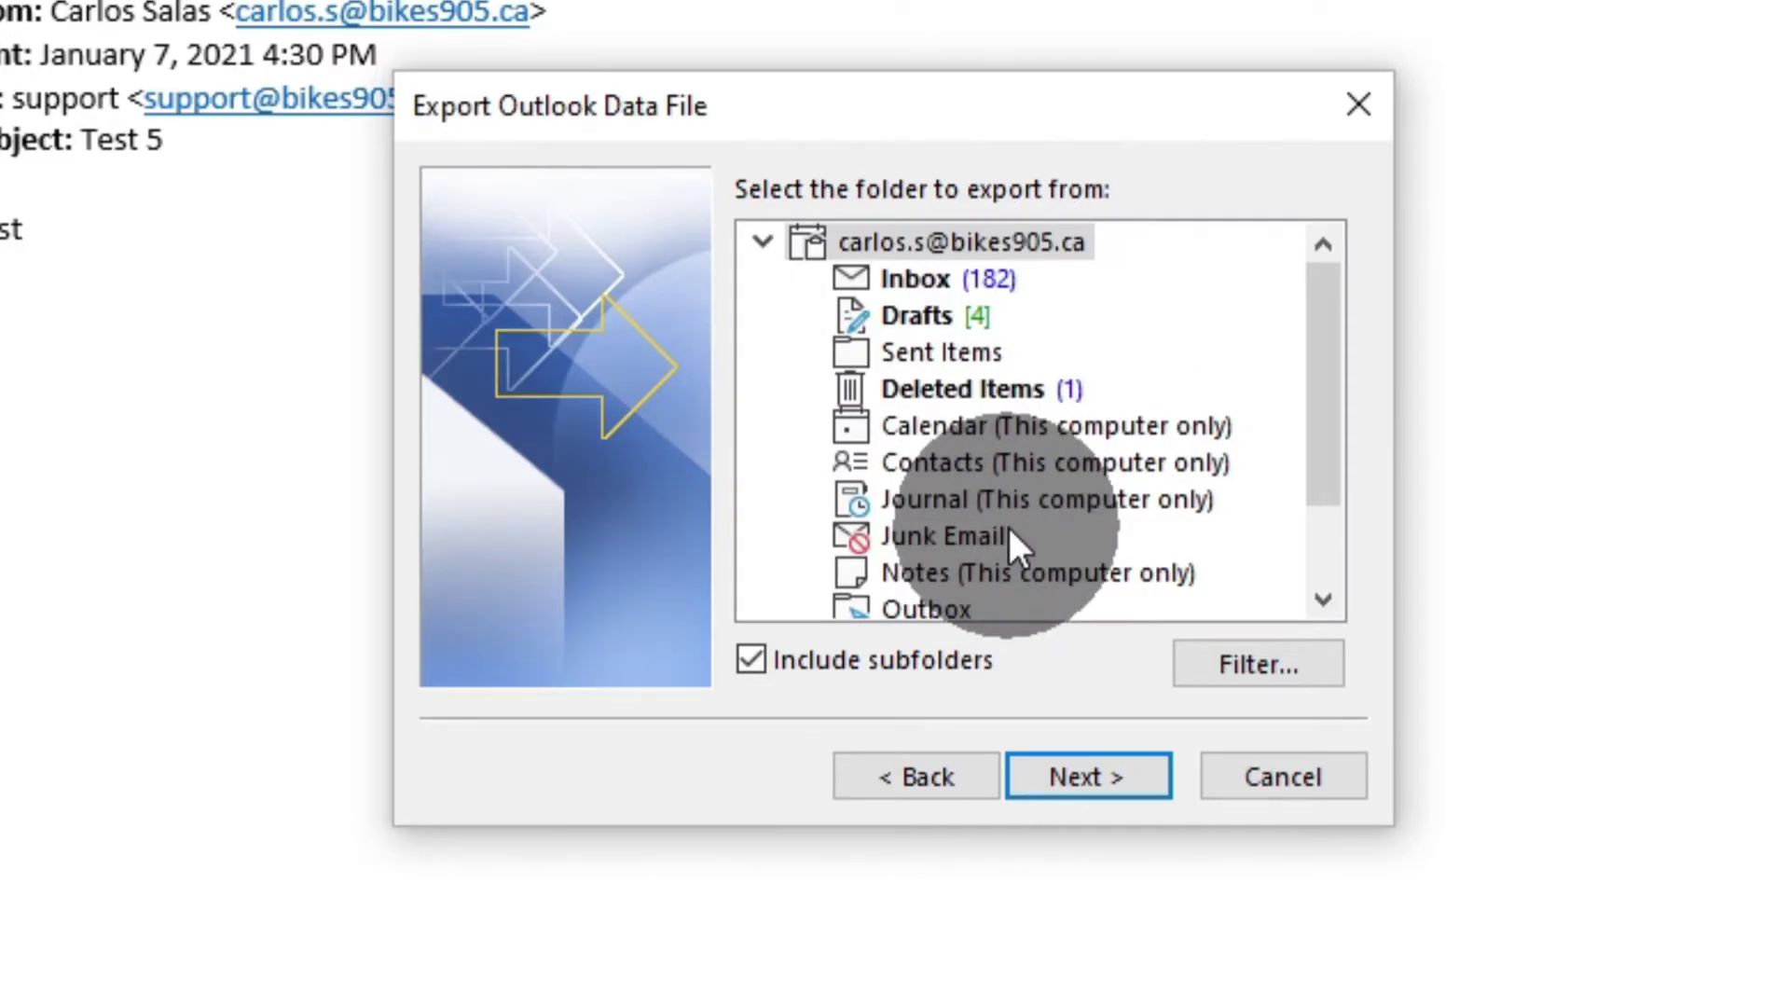
pyautogui.click(888, 239)
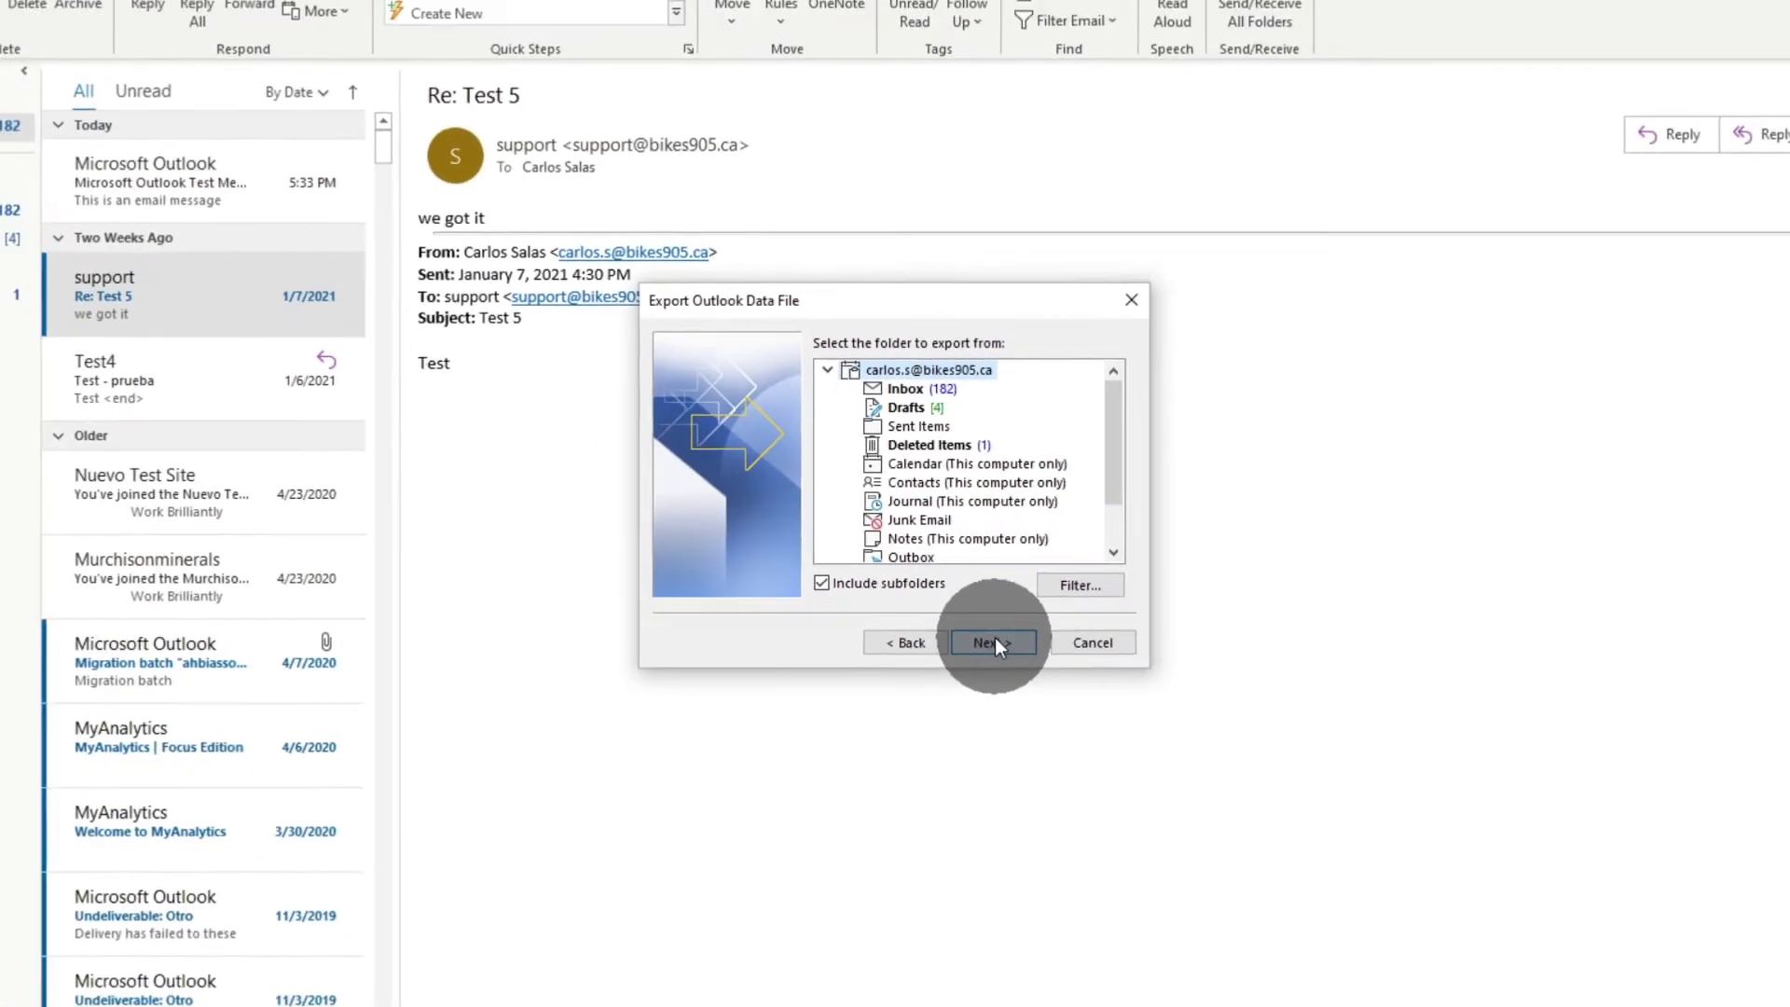
pyautogui.click(979, 619)
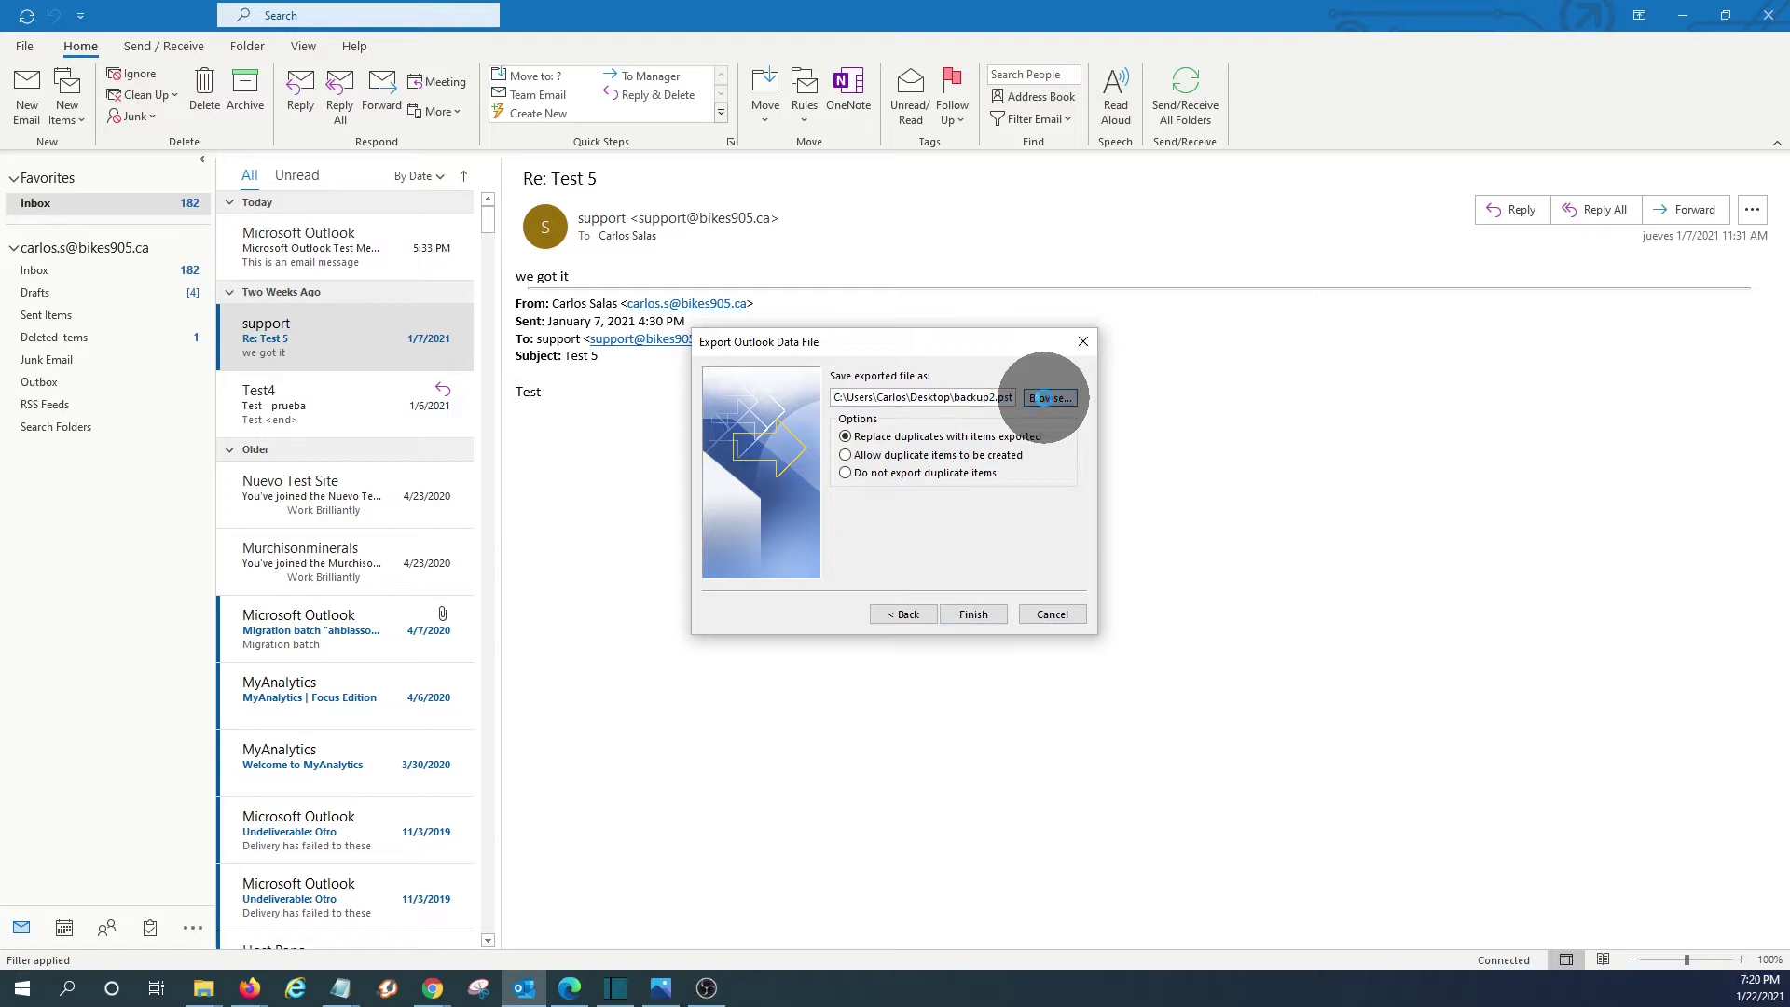
# Step: Change the export file name to backup3.pst on the Desktop and finish the export
pyautogui.click(1044, 399)
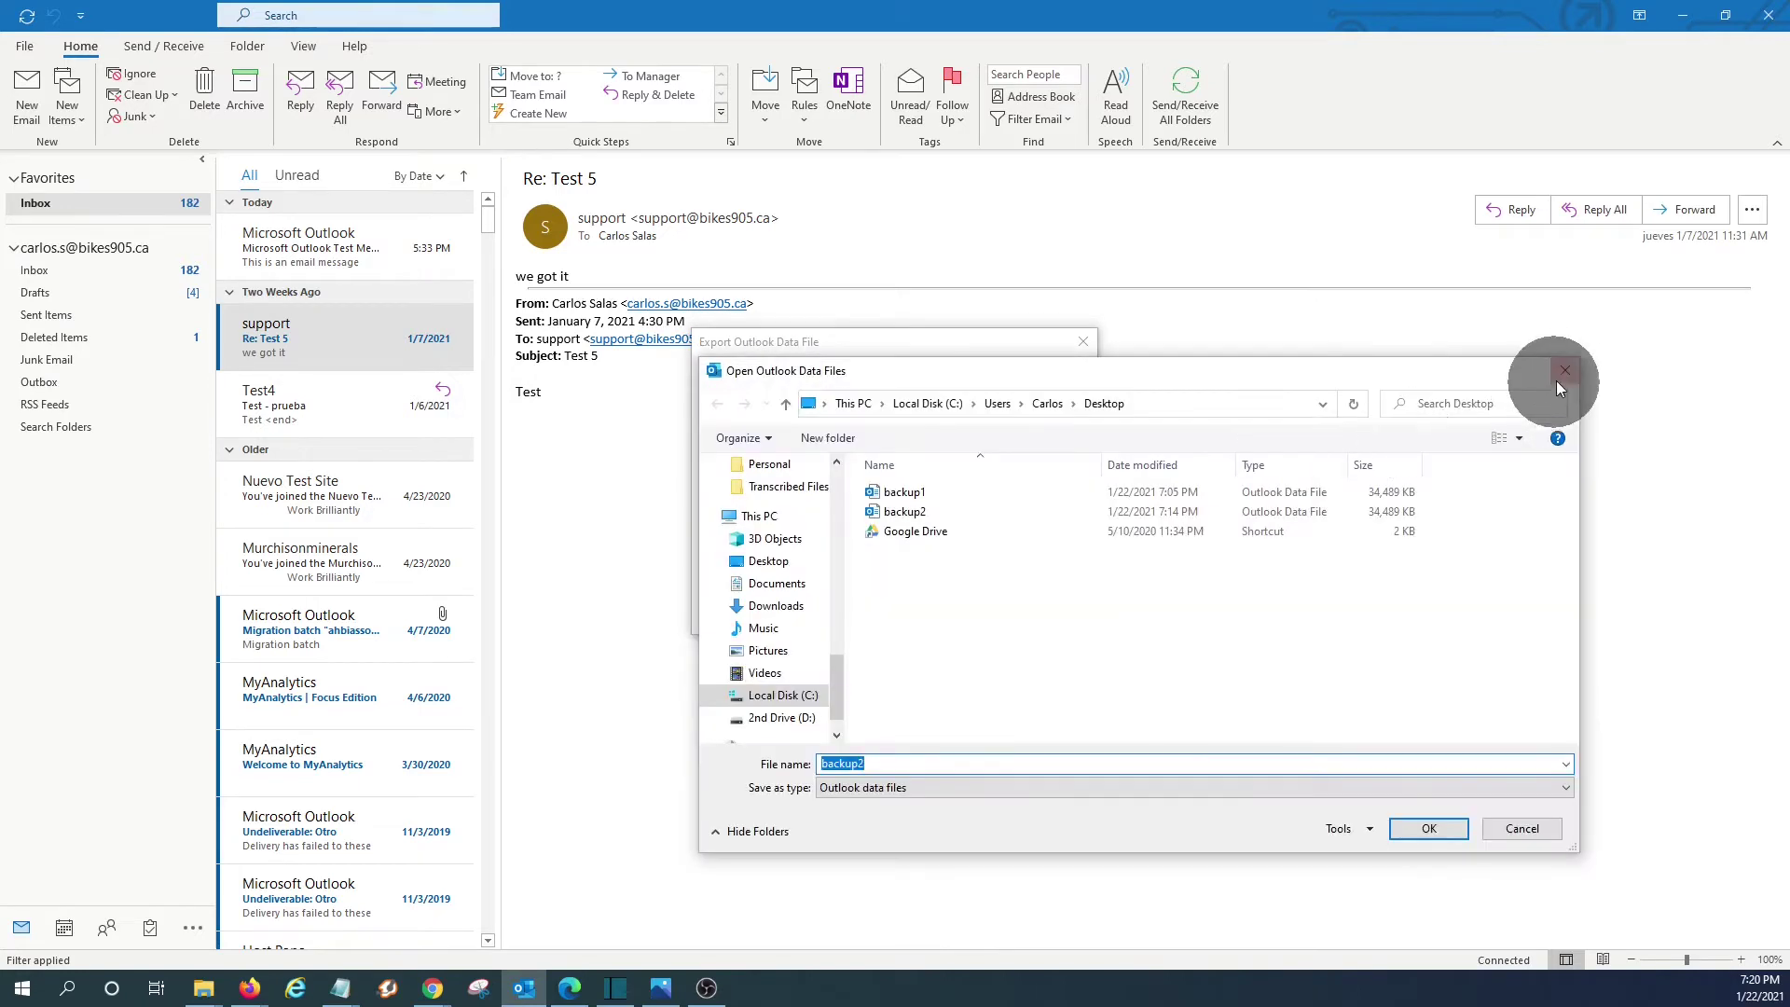
pyautogui.click(1566, 372)
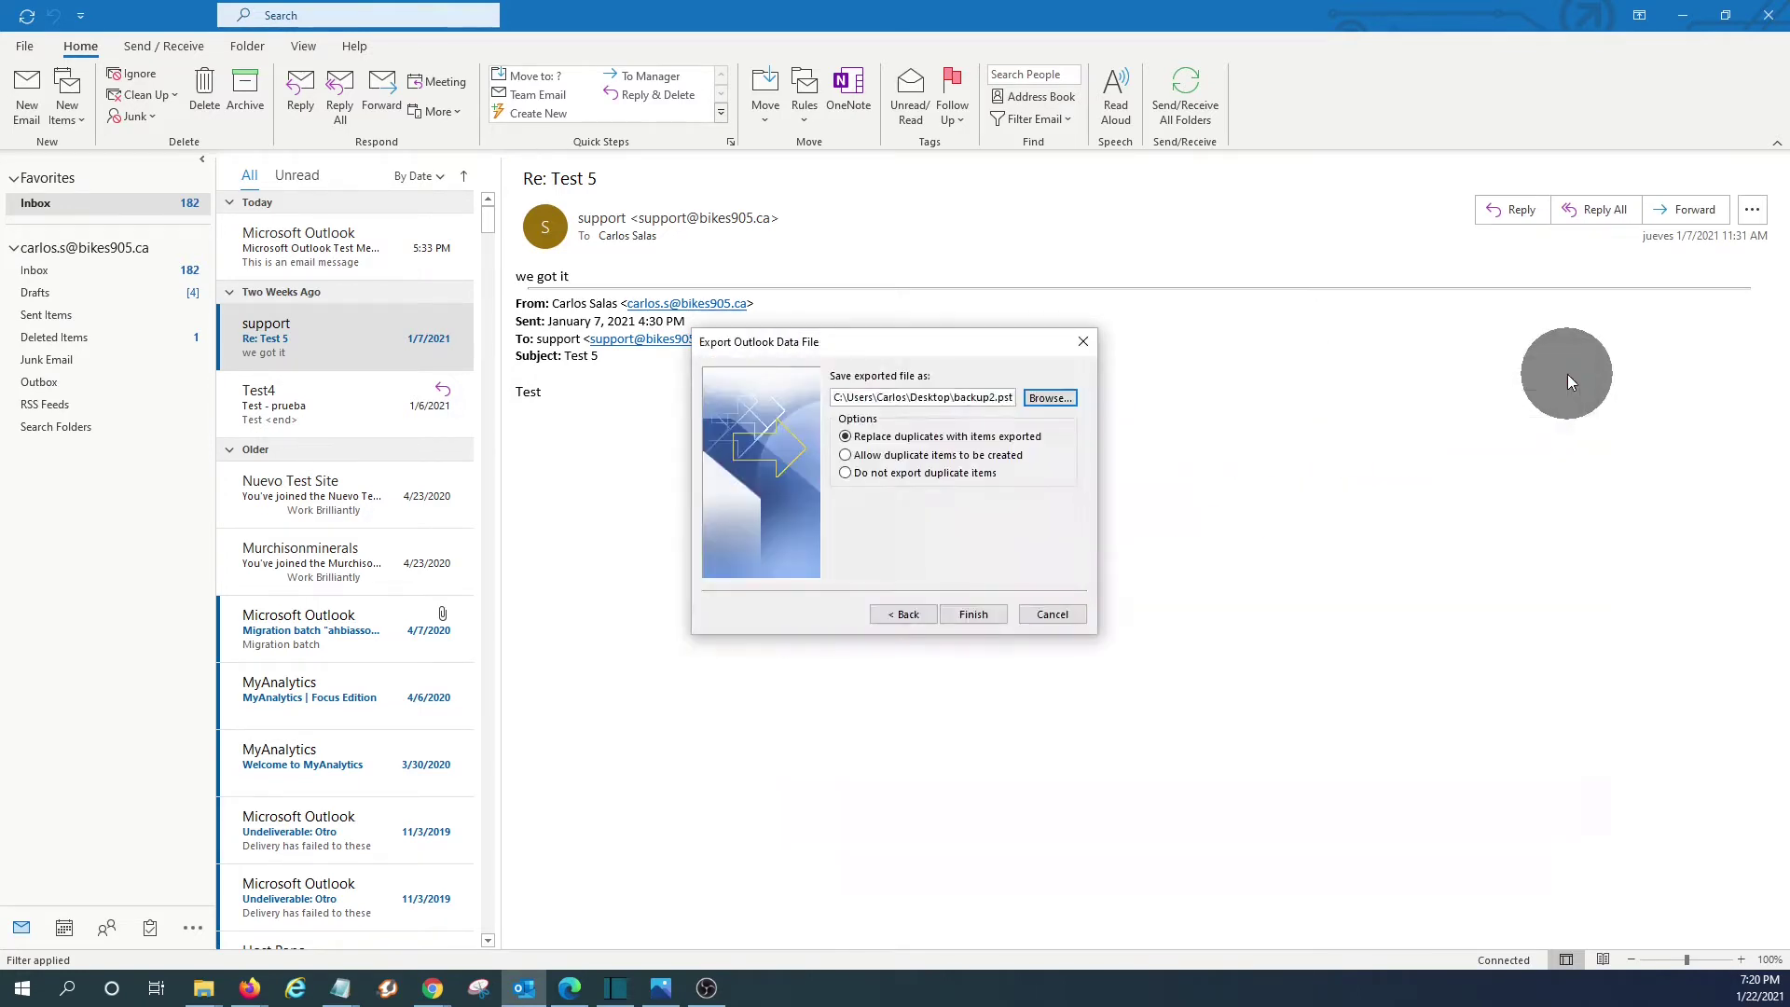
pyautogui.click(993, 395)
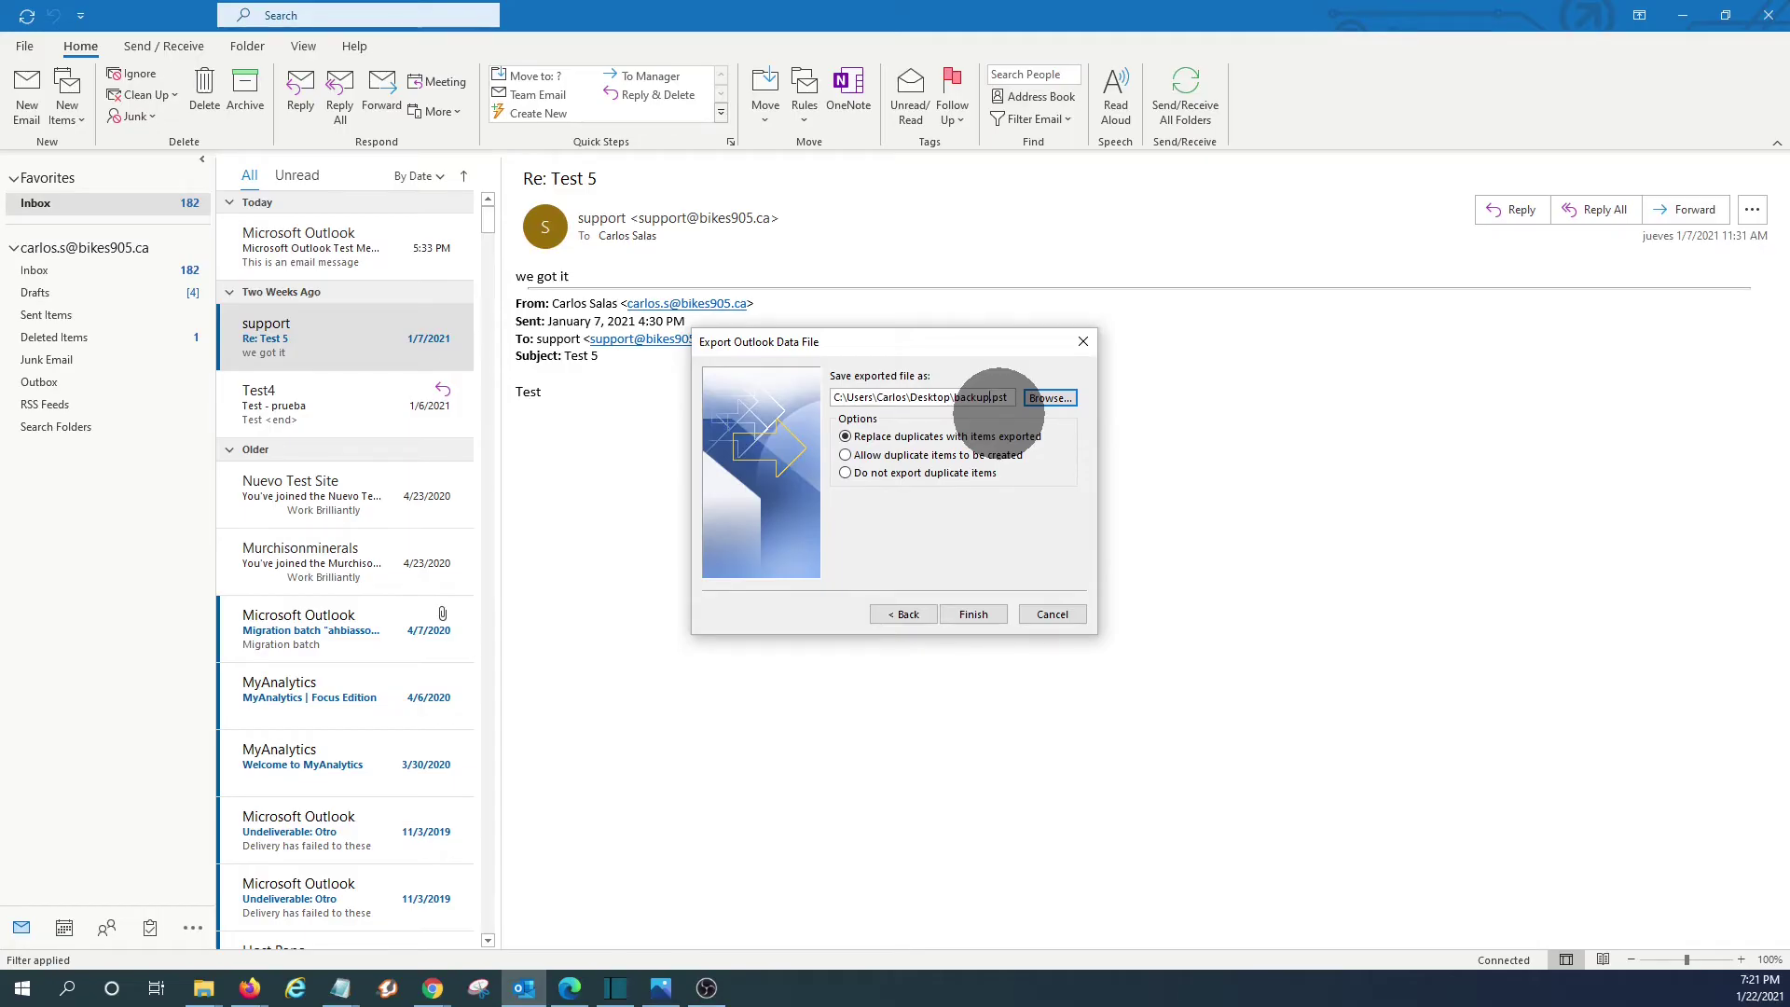
pyautogui.write('3')
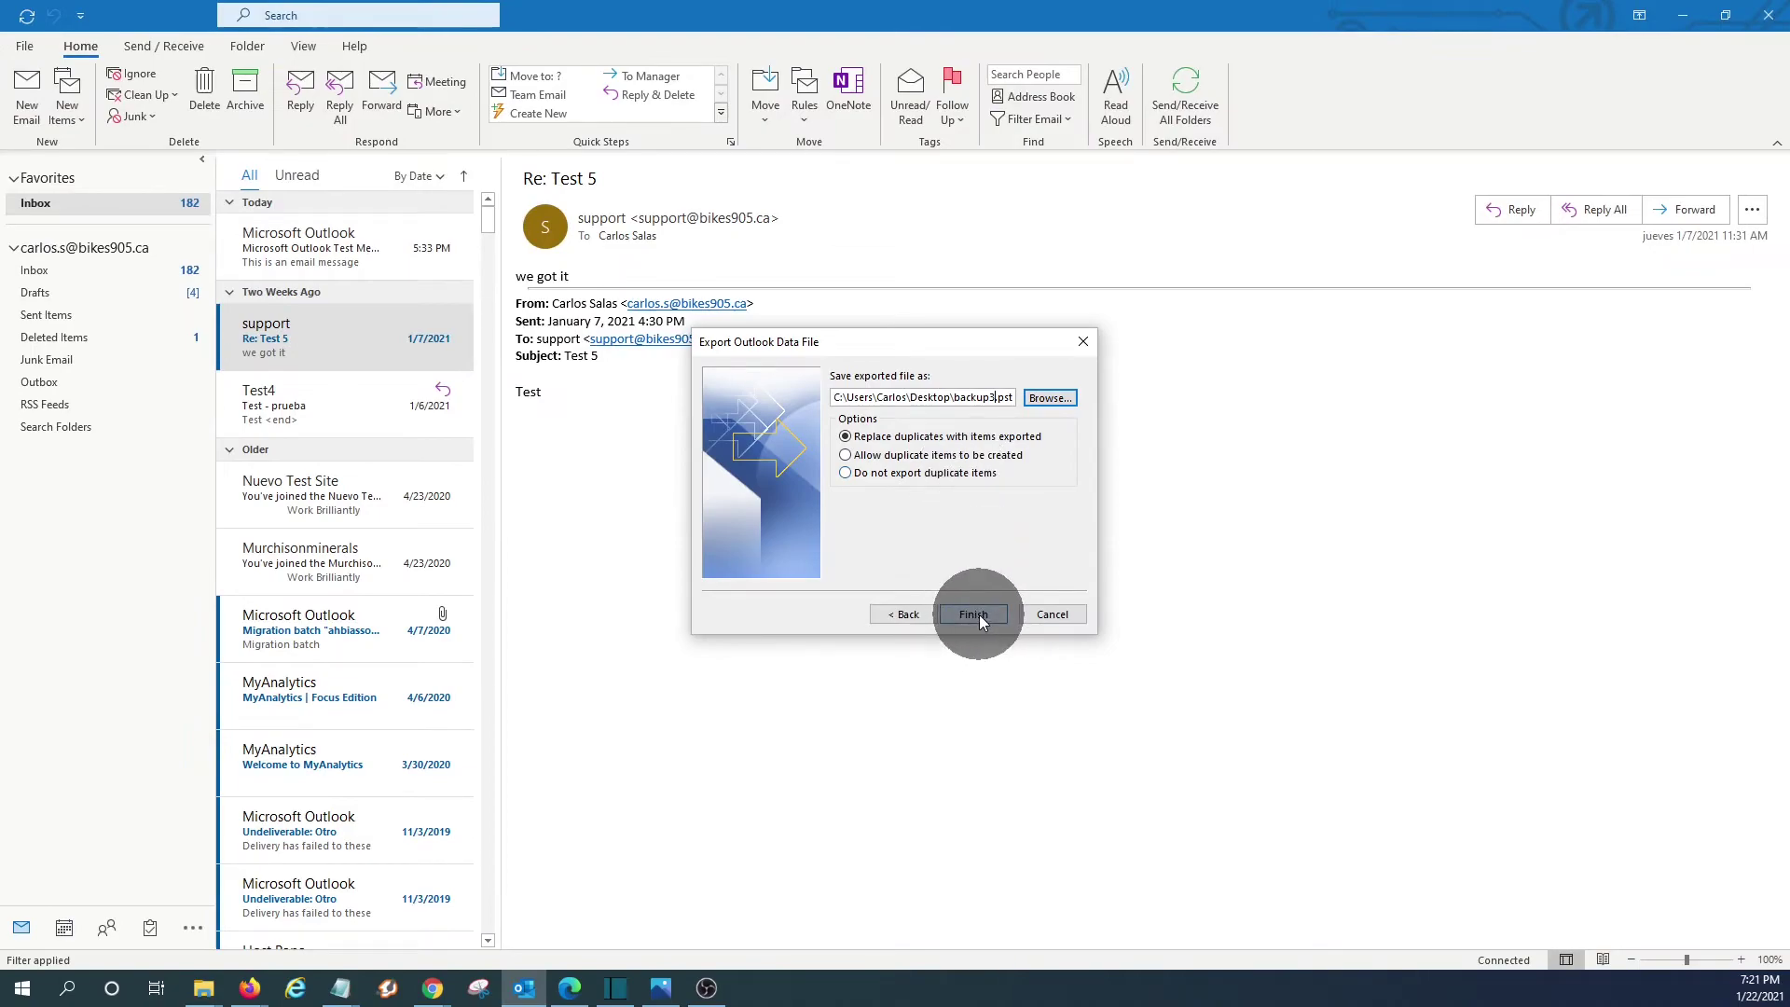
pyautogui.click(974, 614)
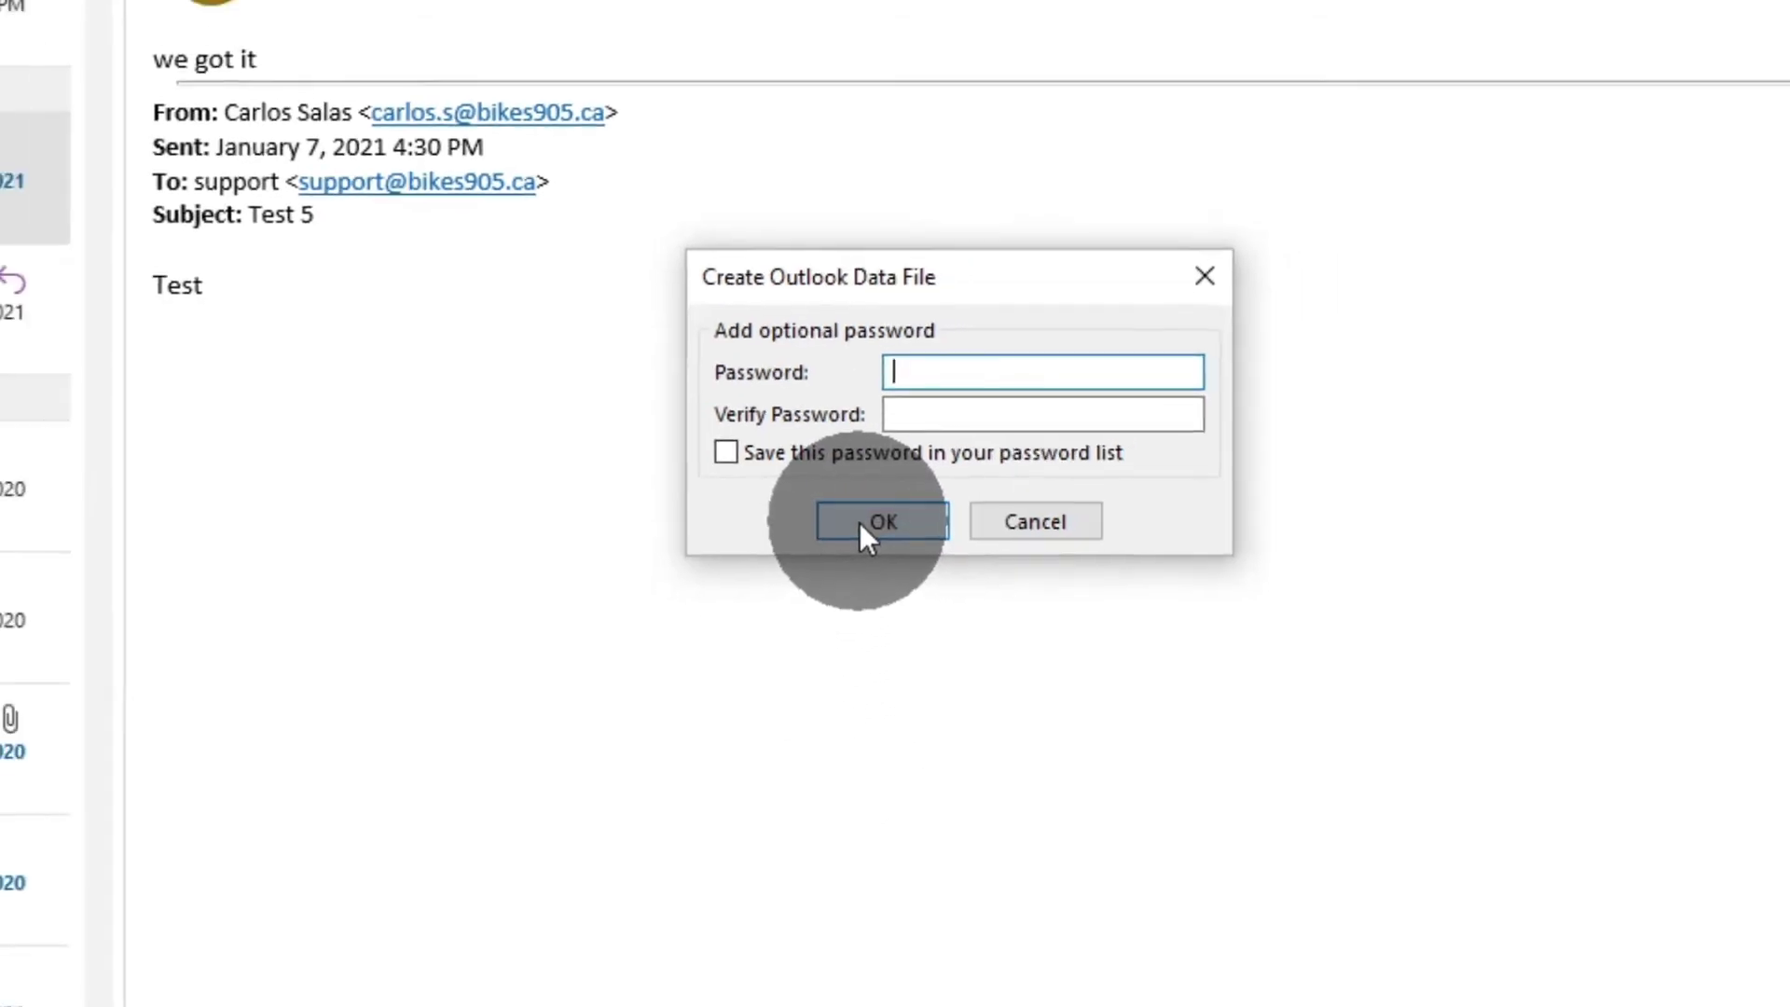
# Step: Create the data file with no password, then locate backup3 on the Desktop in File Explorer
pyautogui.click(861, 524)
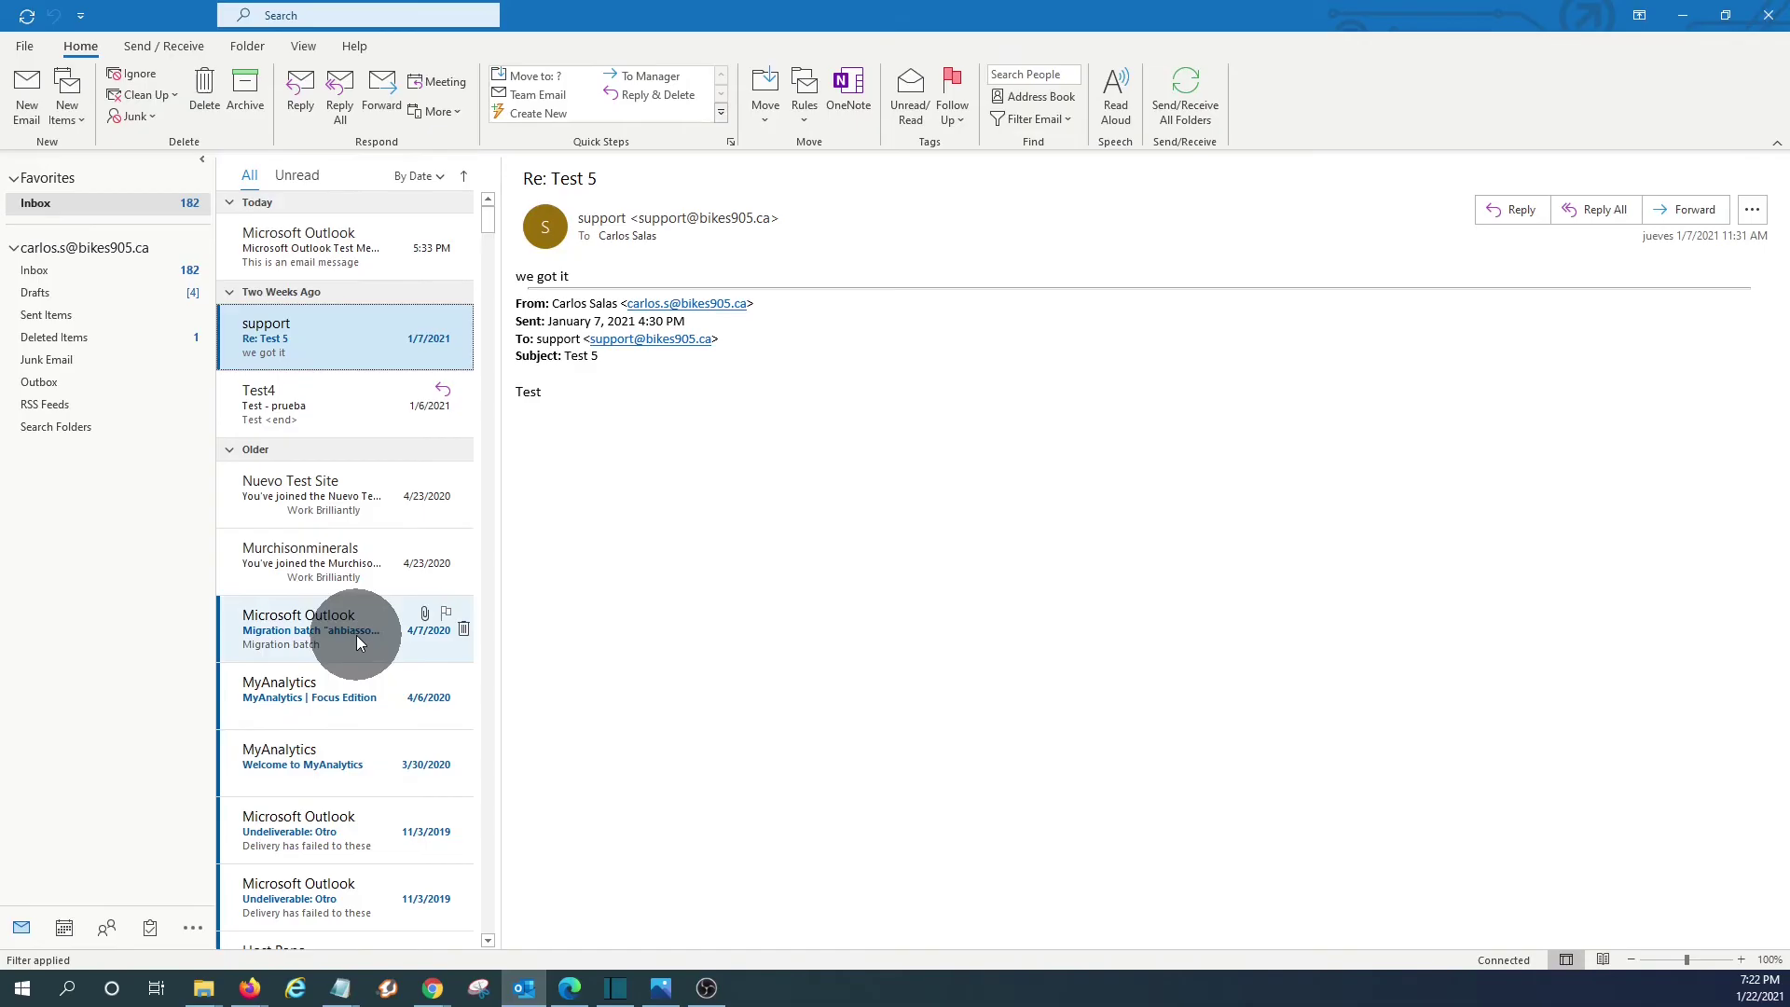
pyautogui.scroll(-5, 356, 635)
pyautogui.scroll(5, 356, 635)
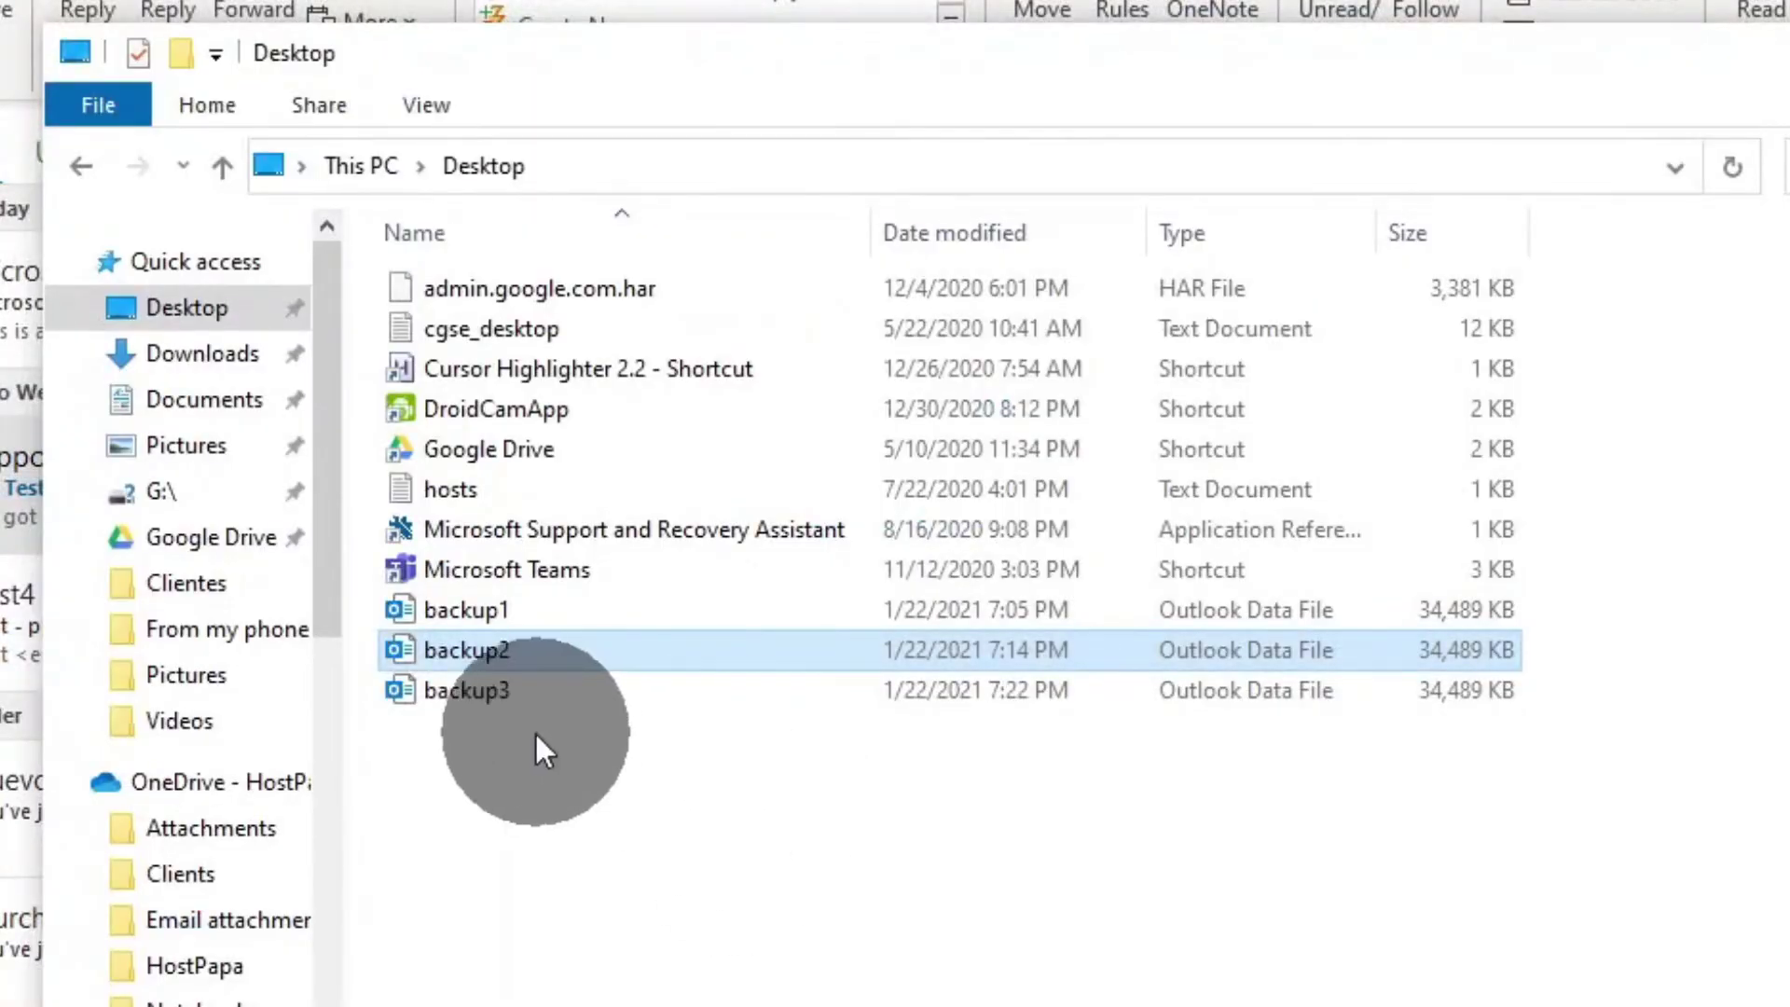
pyautogui.click(467, 689)
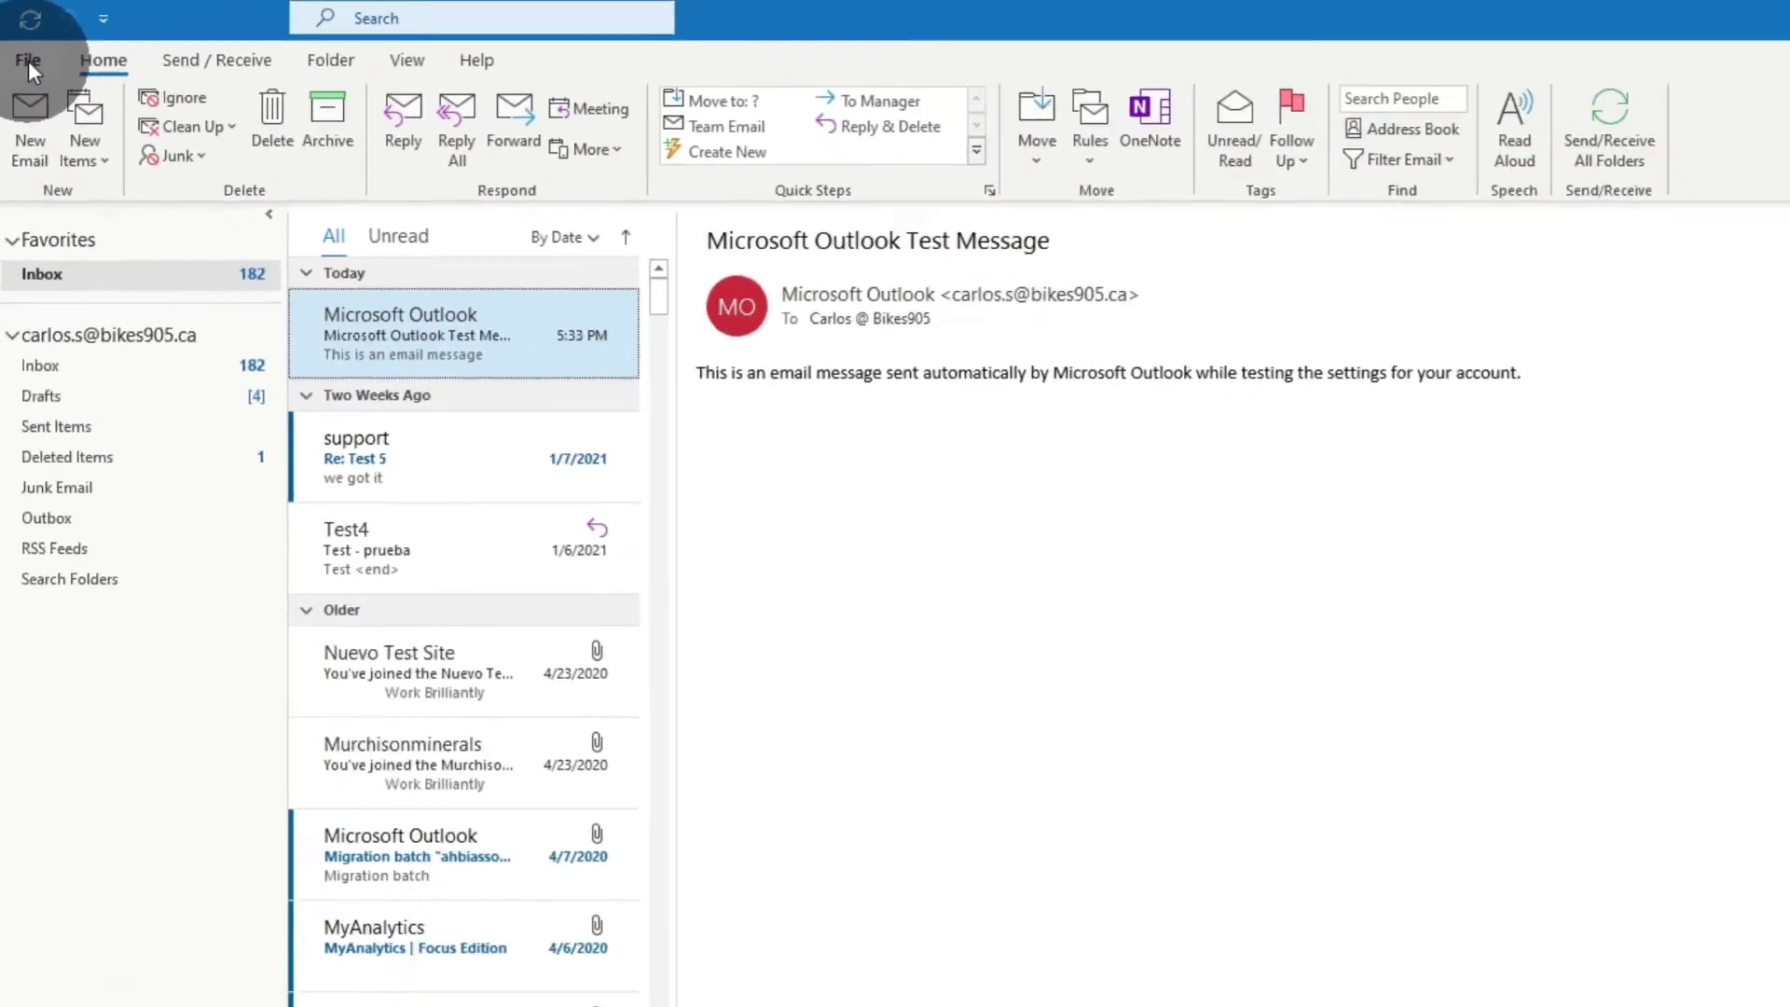
# Step: Start an Import/Export 'Import from another program or file' with Outlook Data File (.pst) chosen
pyautogui.click(30, 71)
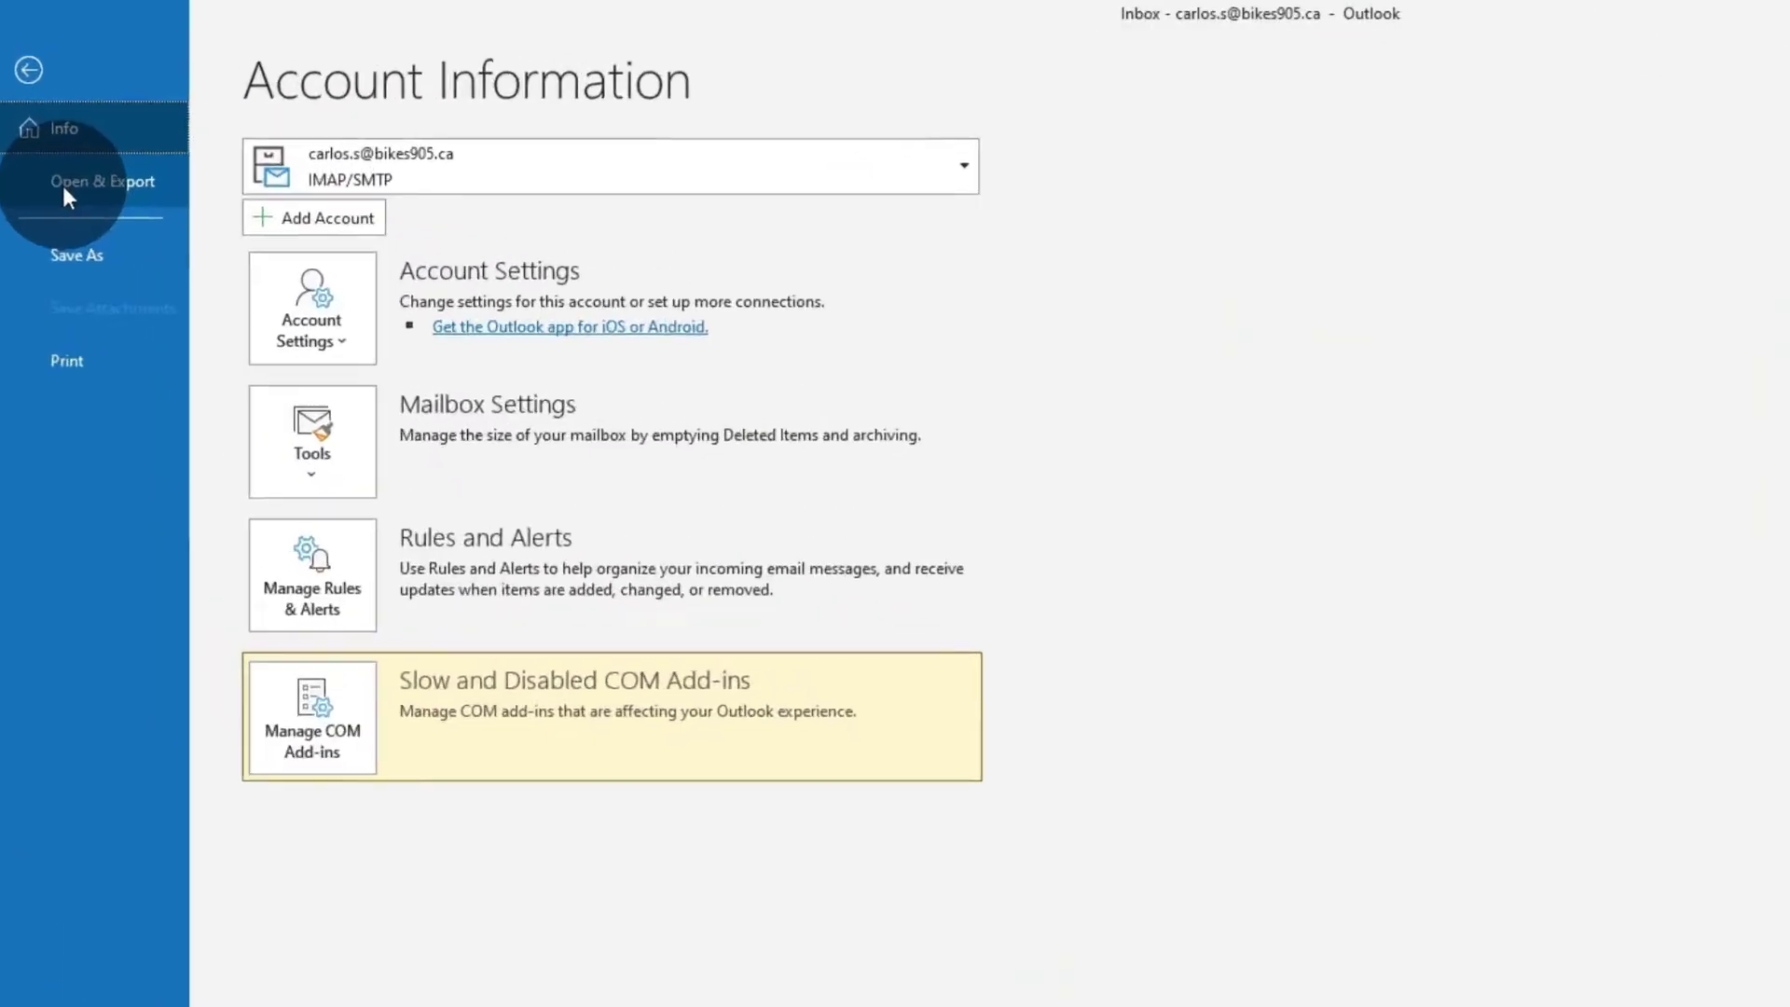
pyautogui.click(70, 198)
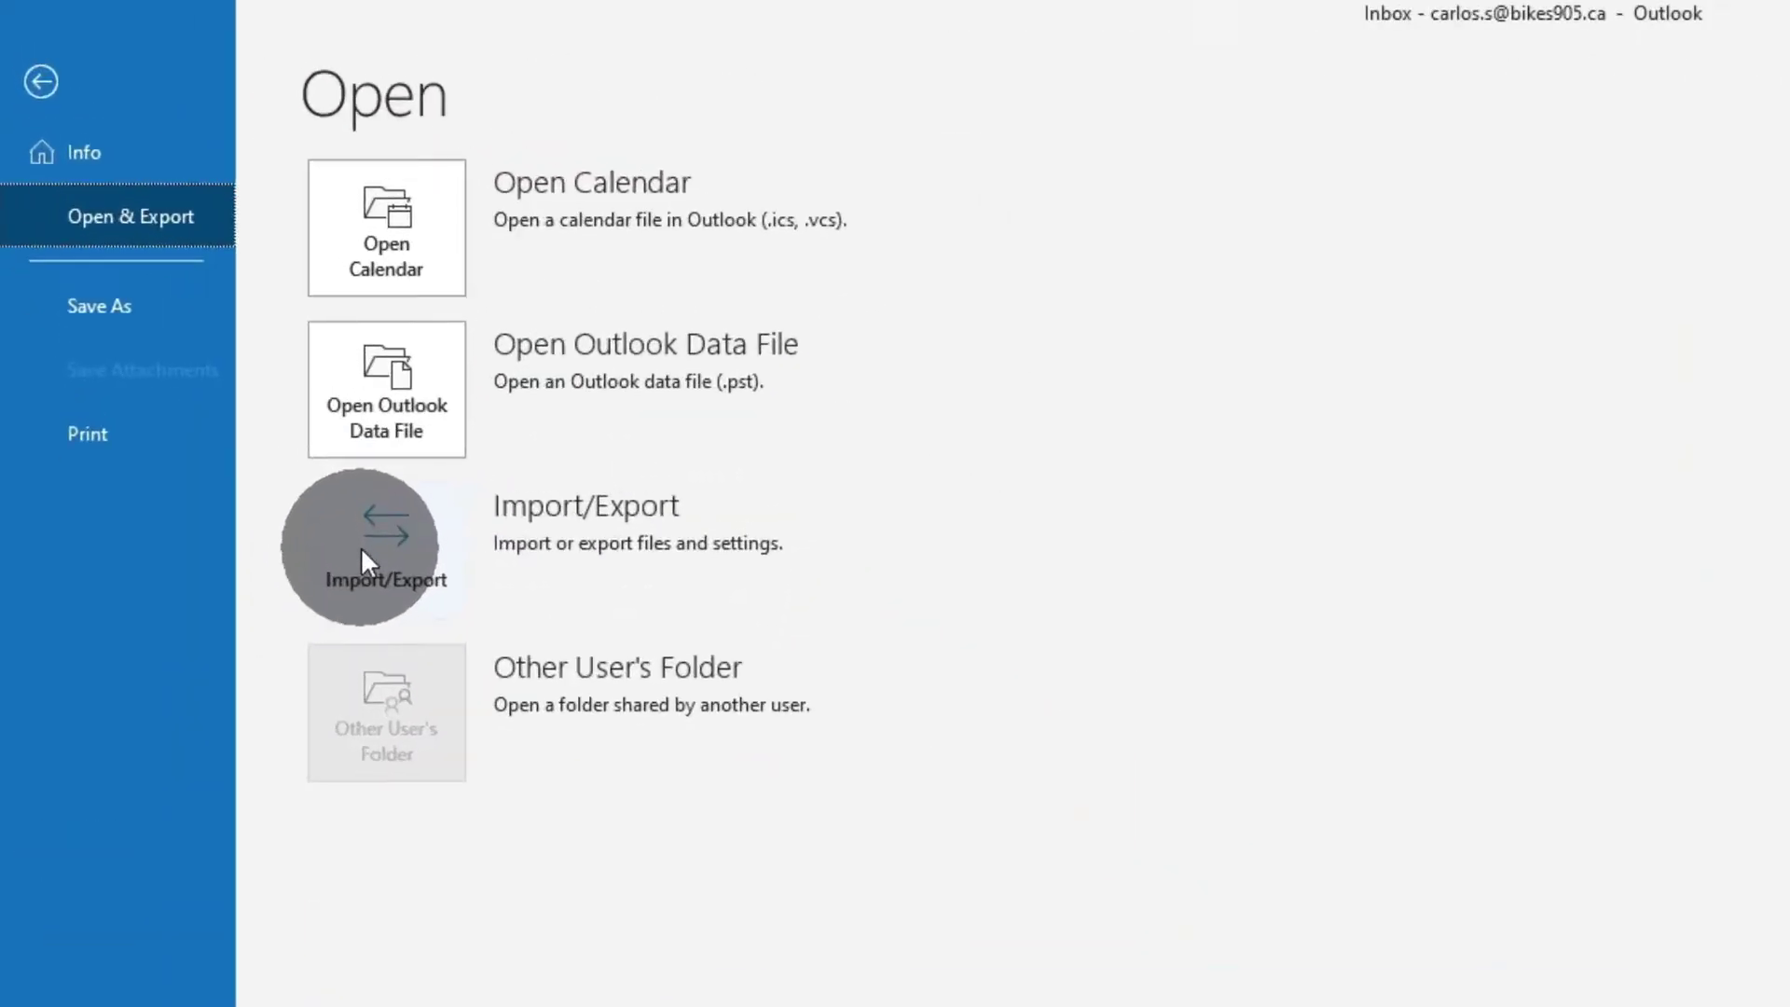
pyautogui.click(362, 550)
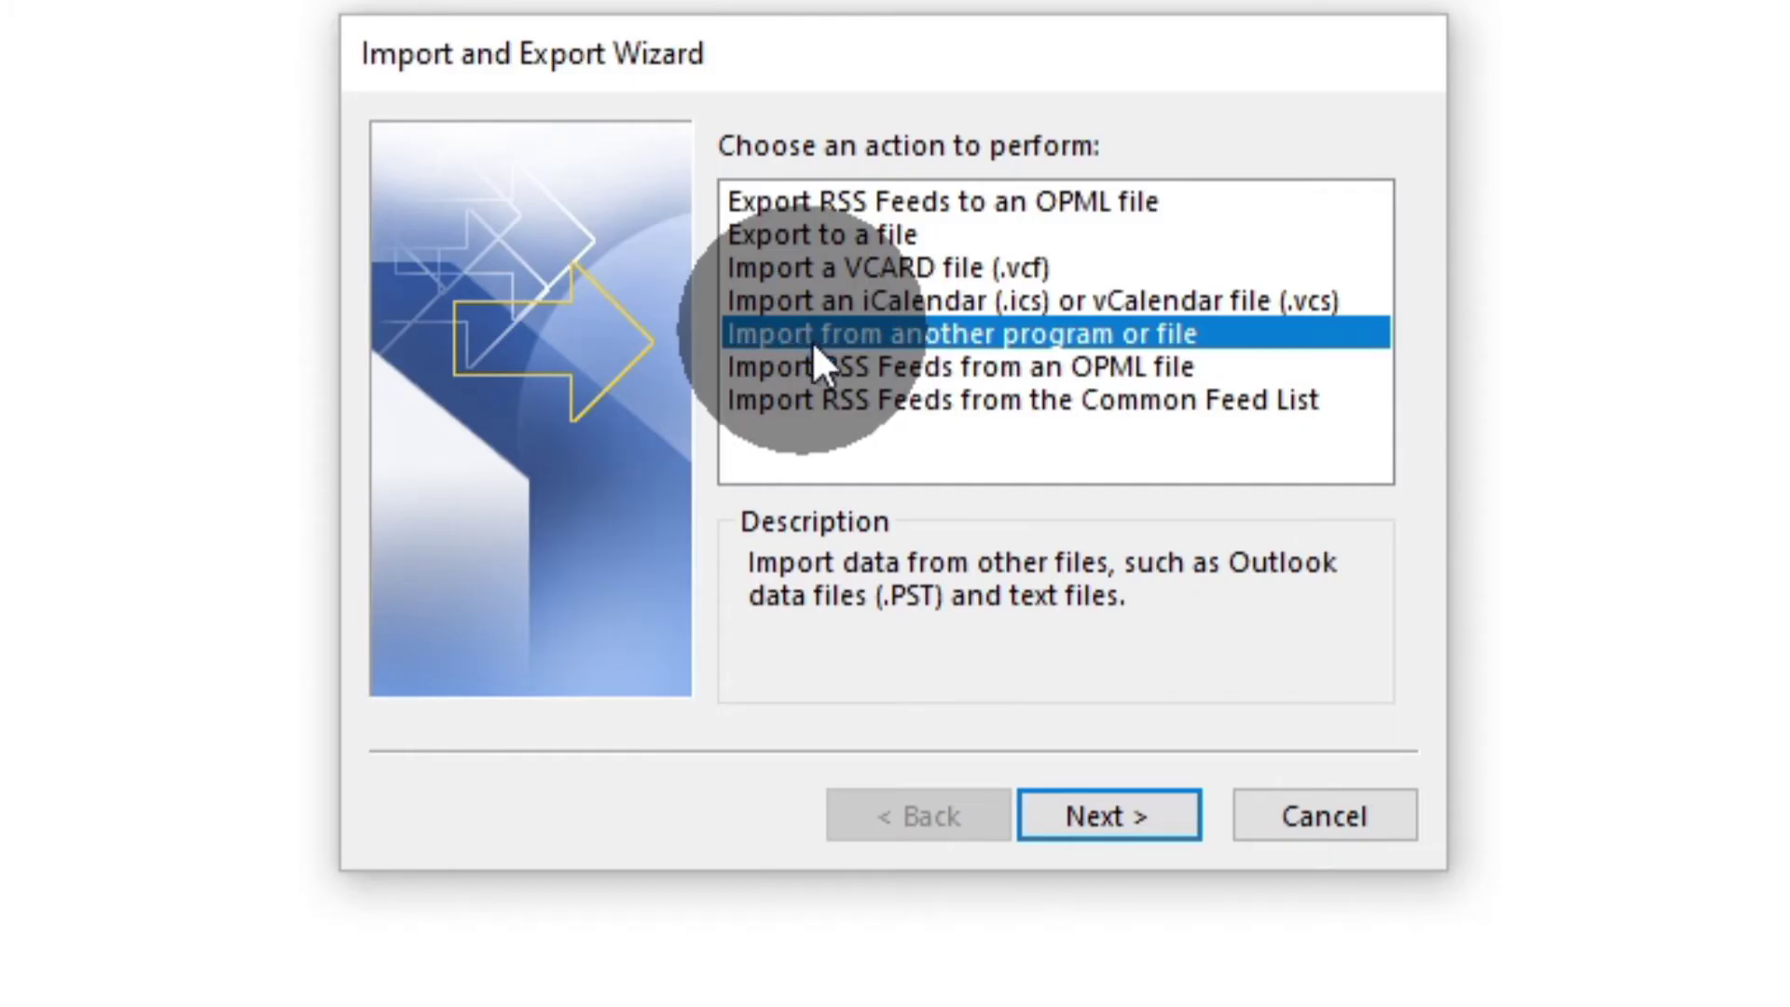
pyautogui.click(1118, 832)
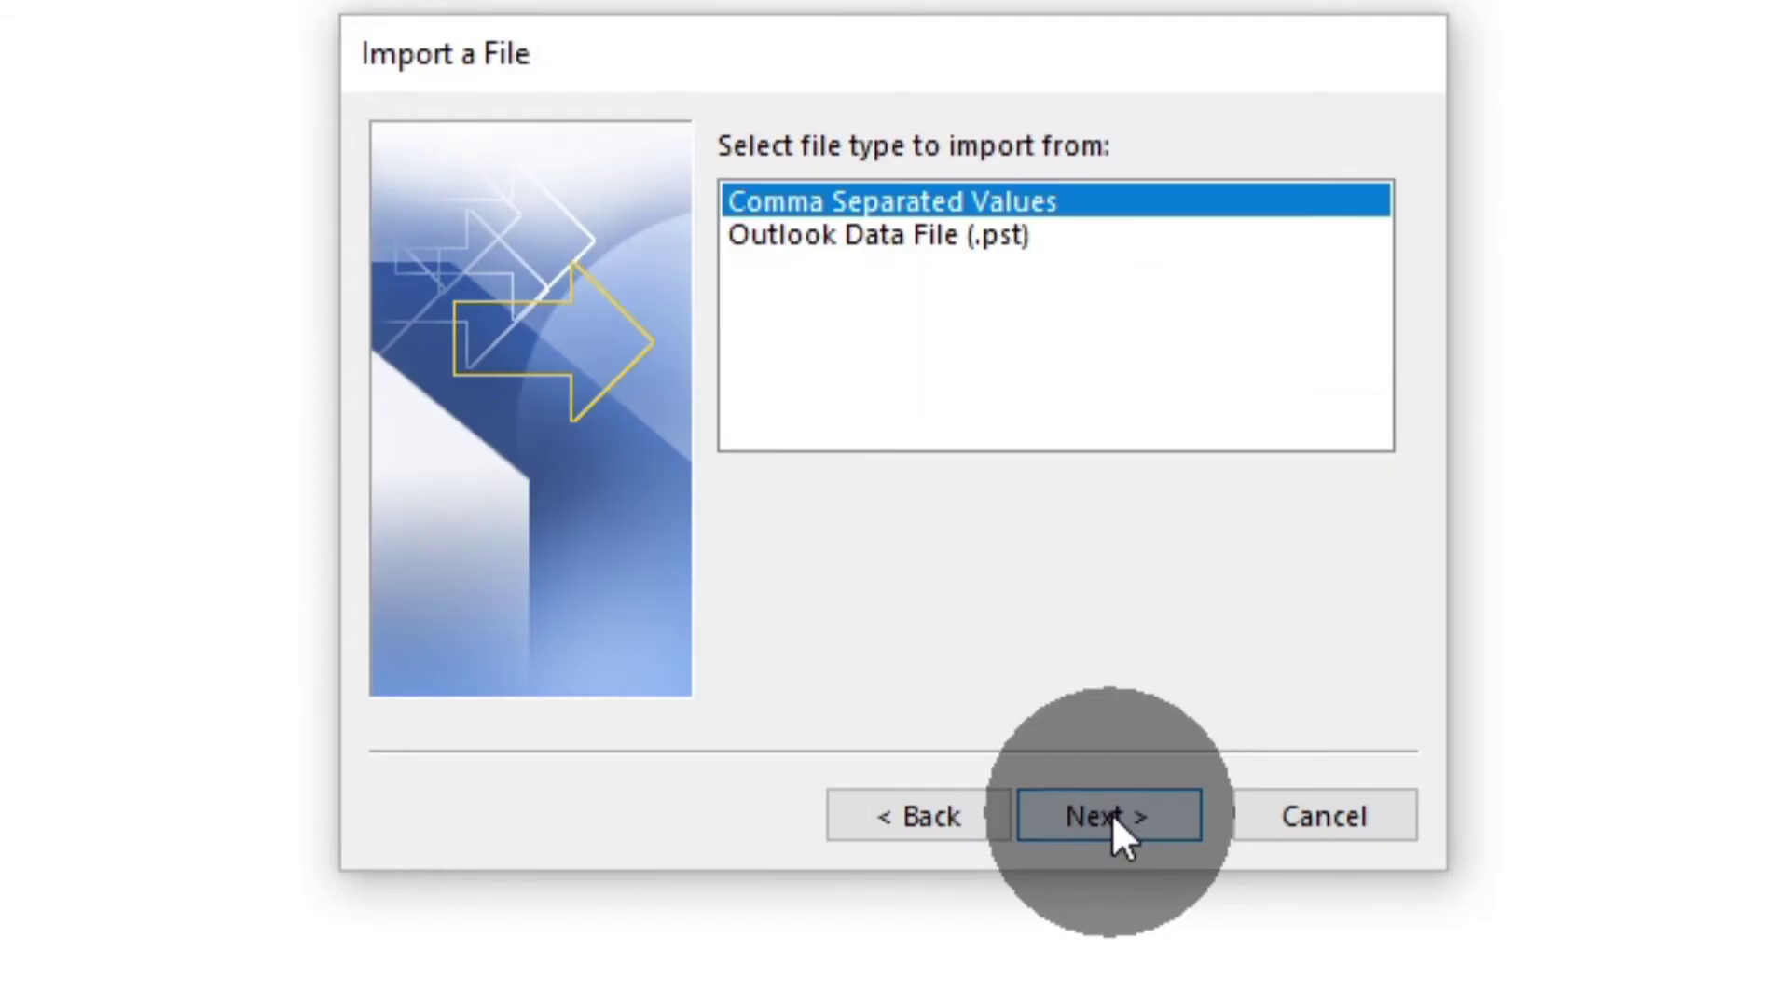
pyautogui.click(879, 238)
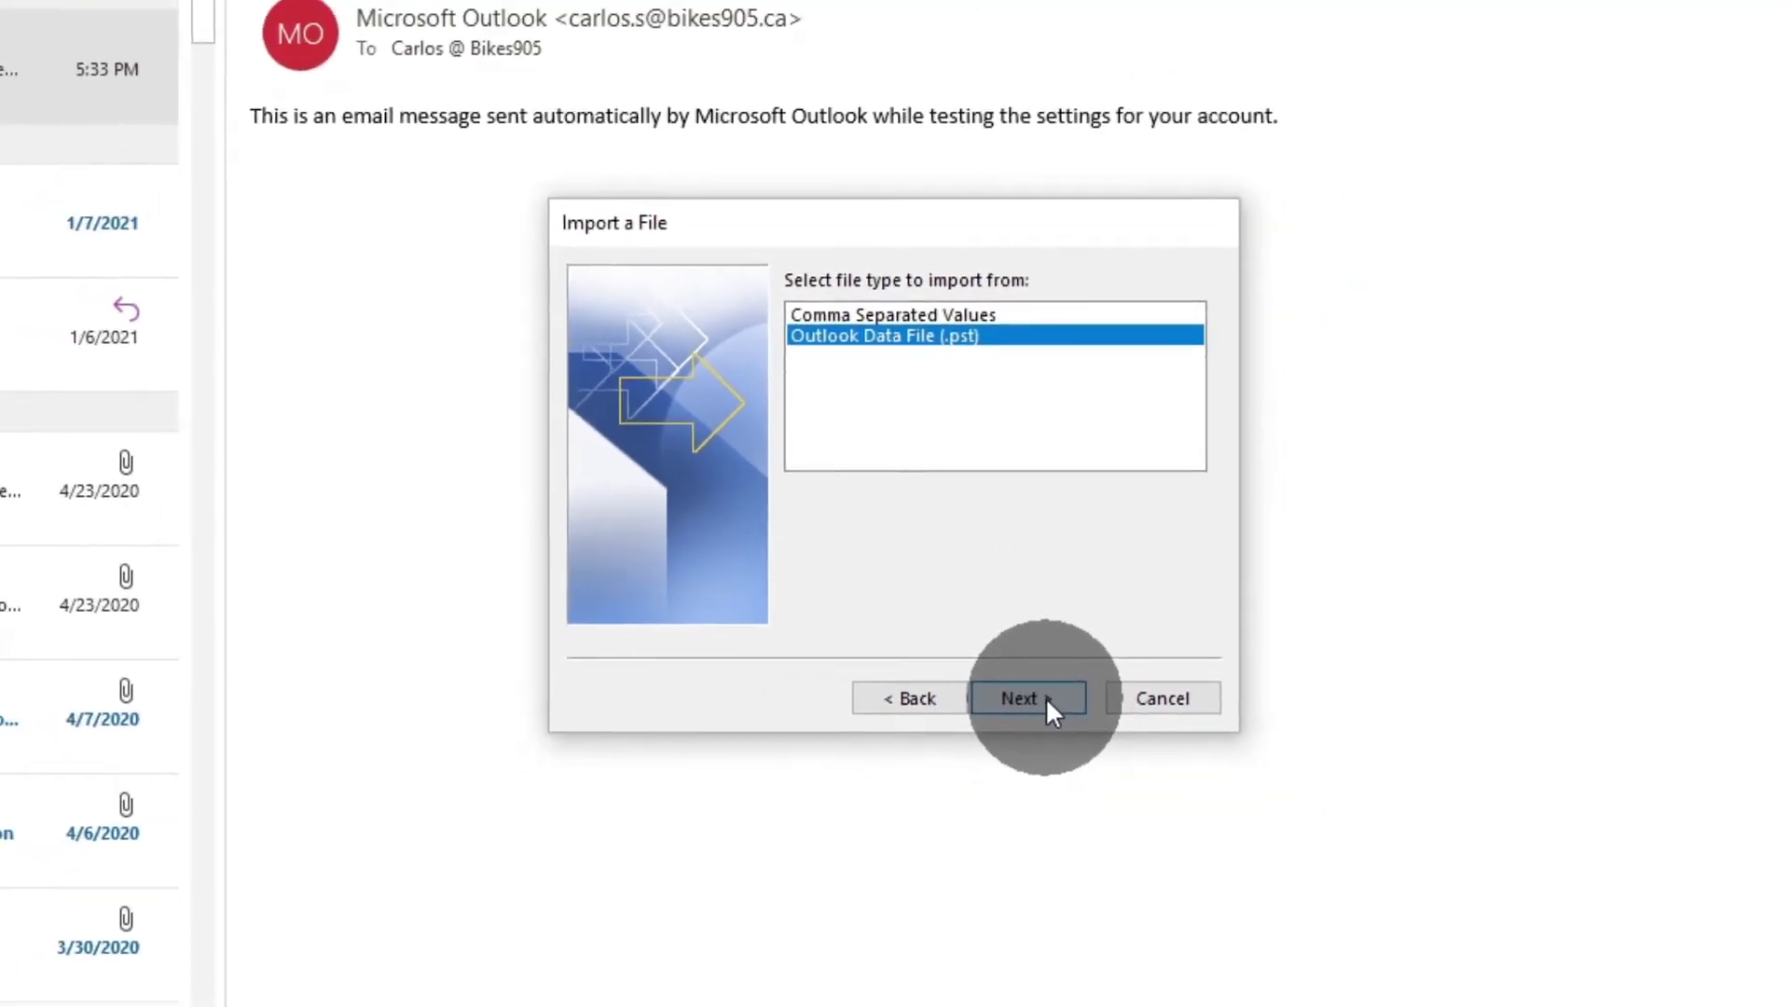
# Step: Choose backup3 on the Desktop as the import file, with duplicates replaced by imported items
pyautogui.click(1016, 664)
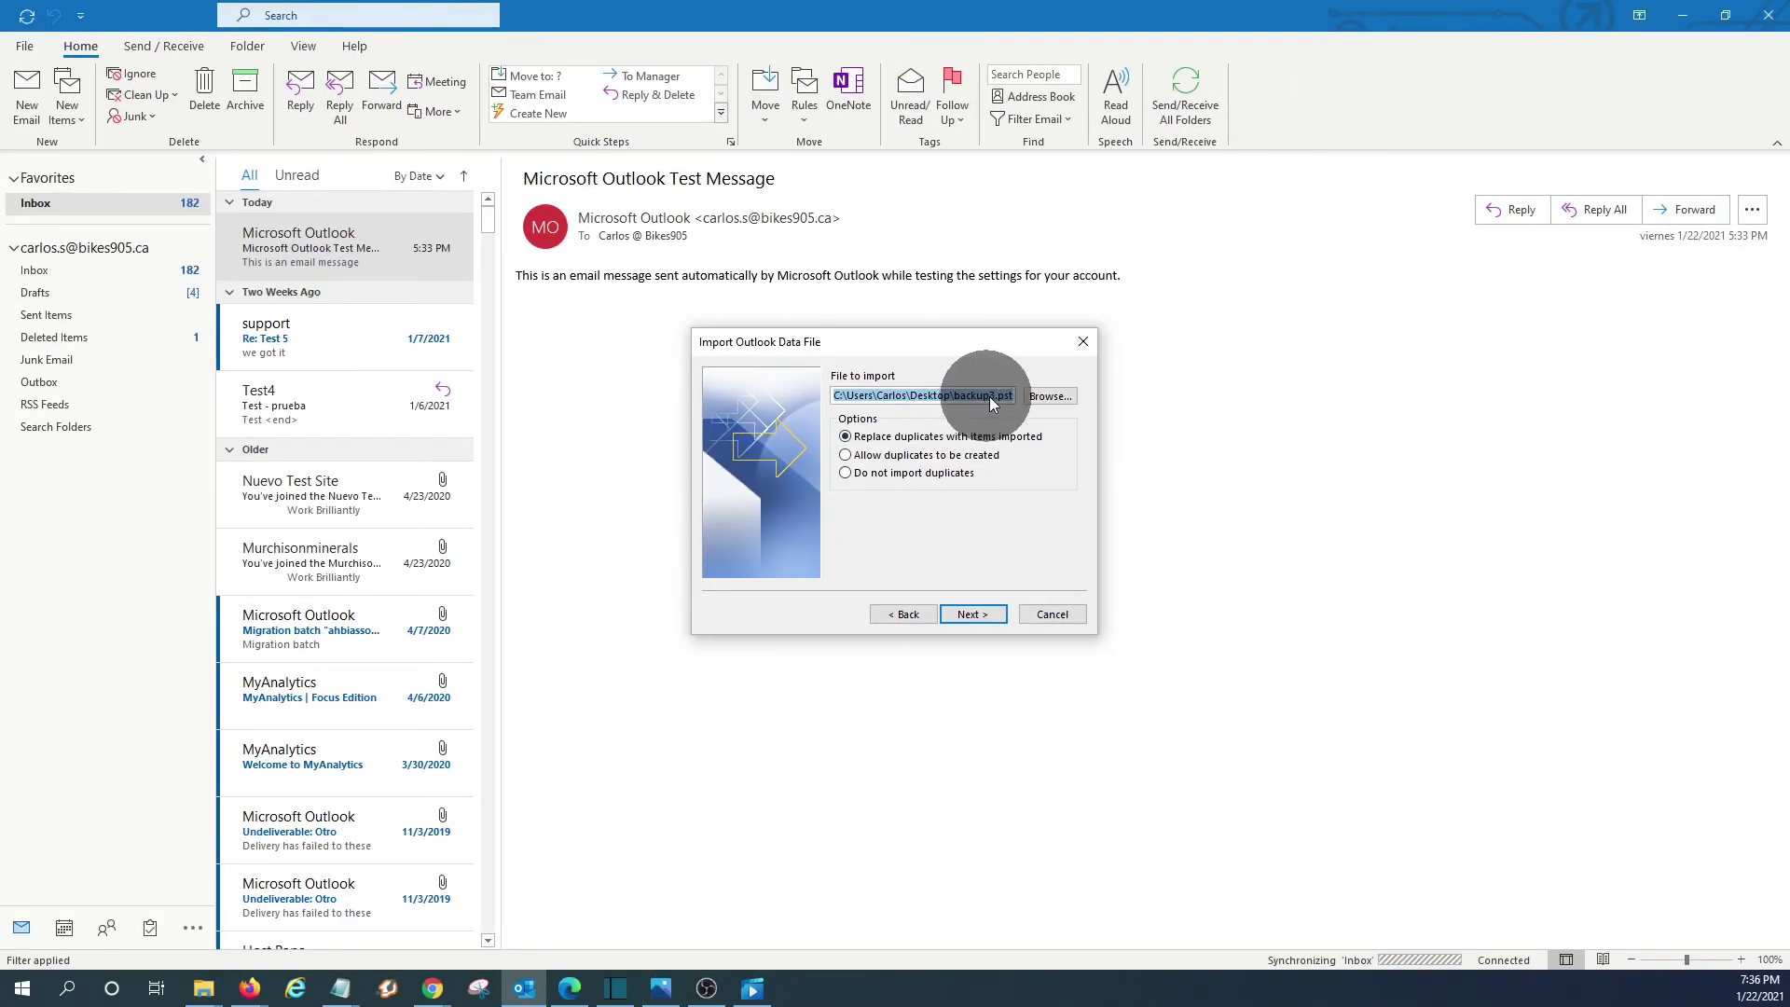
pyautogui.click(1042, 397)
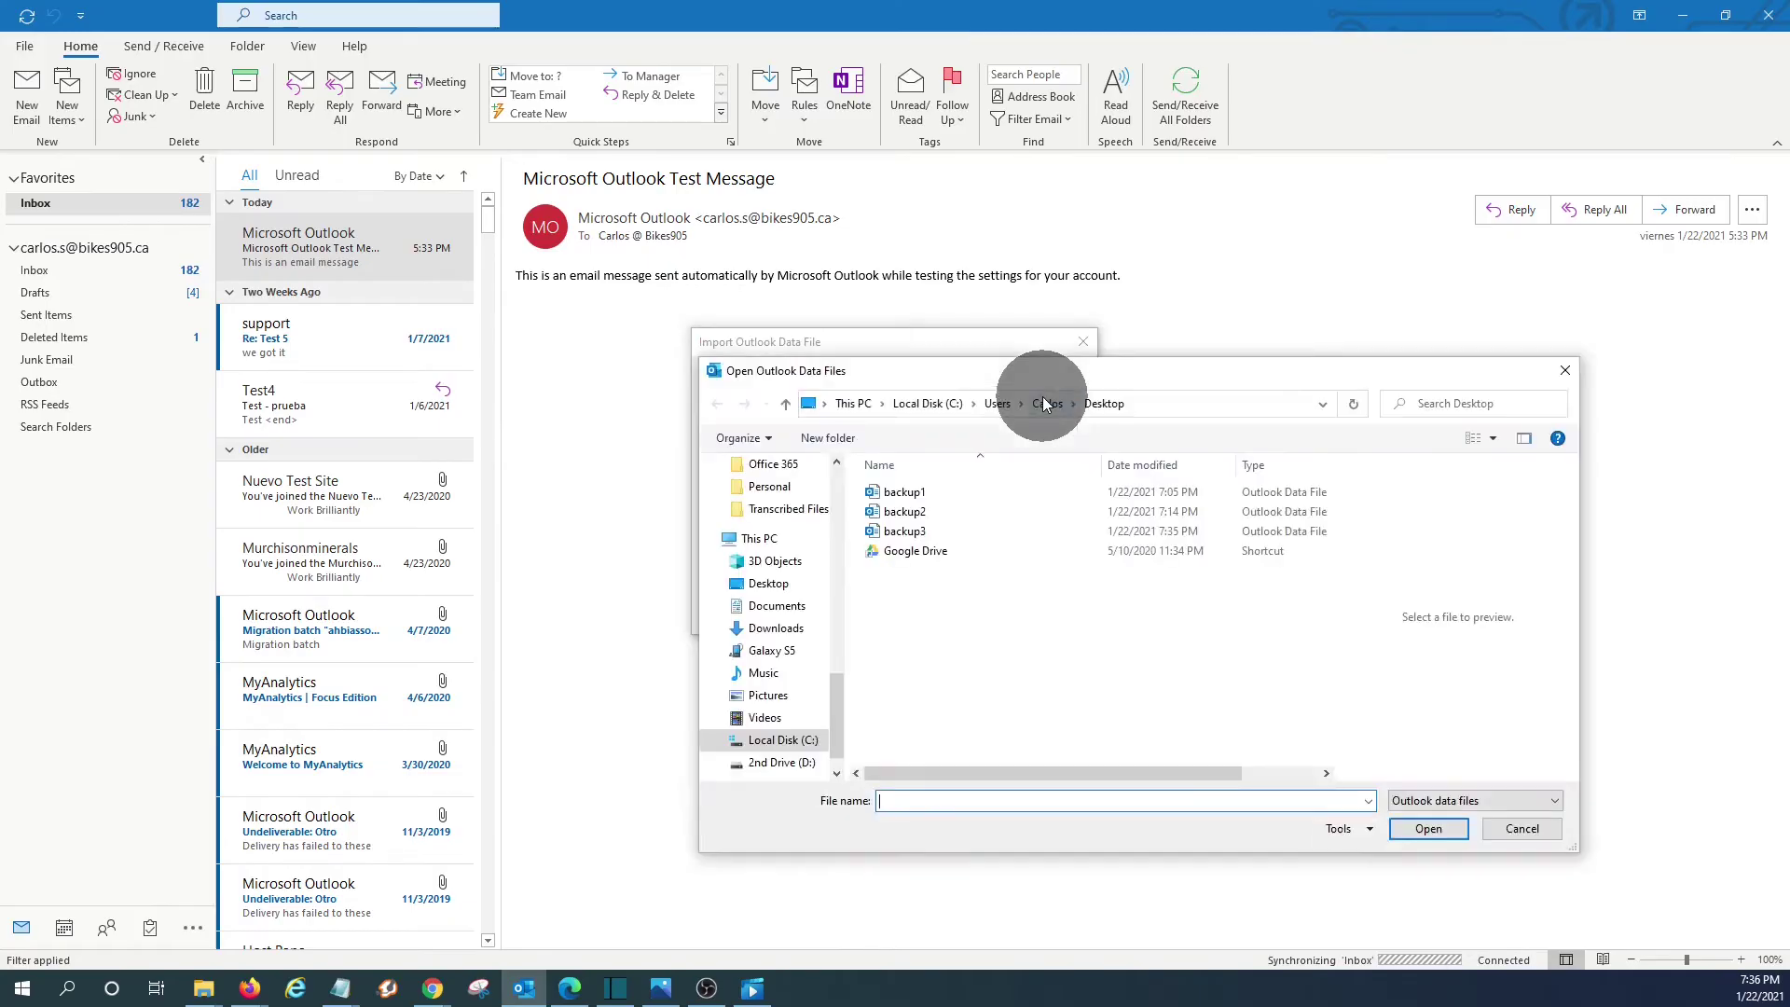
pyautogui.click(908, 531)
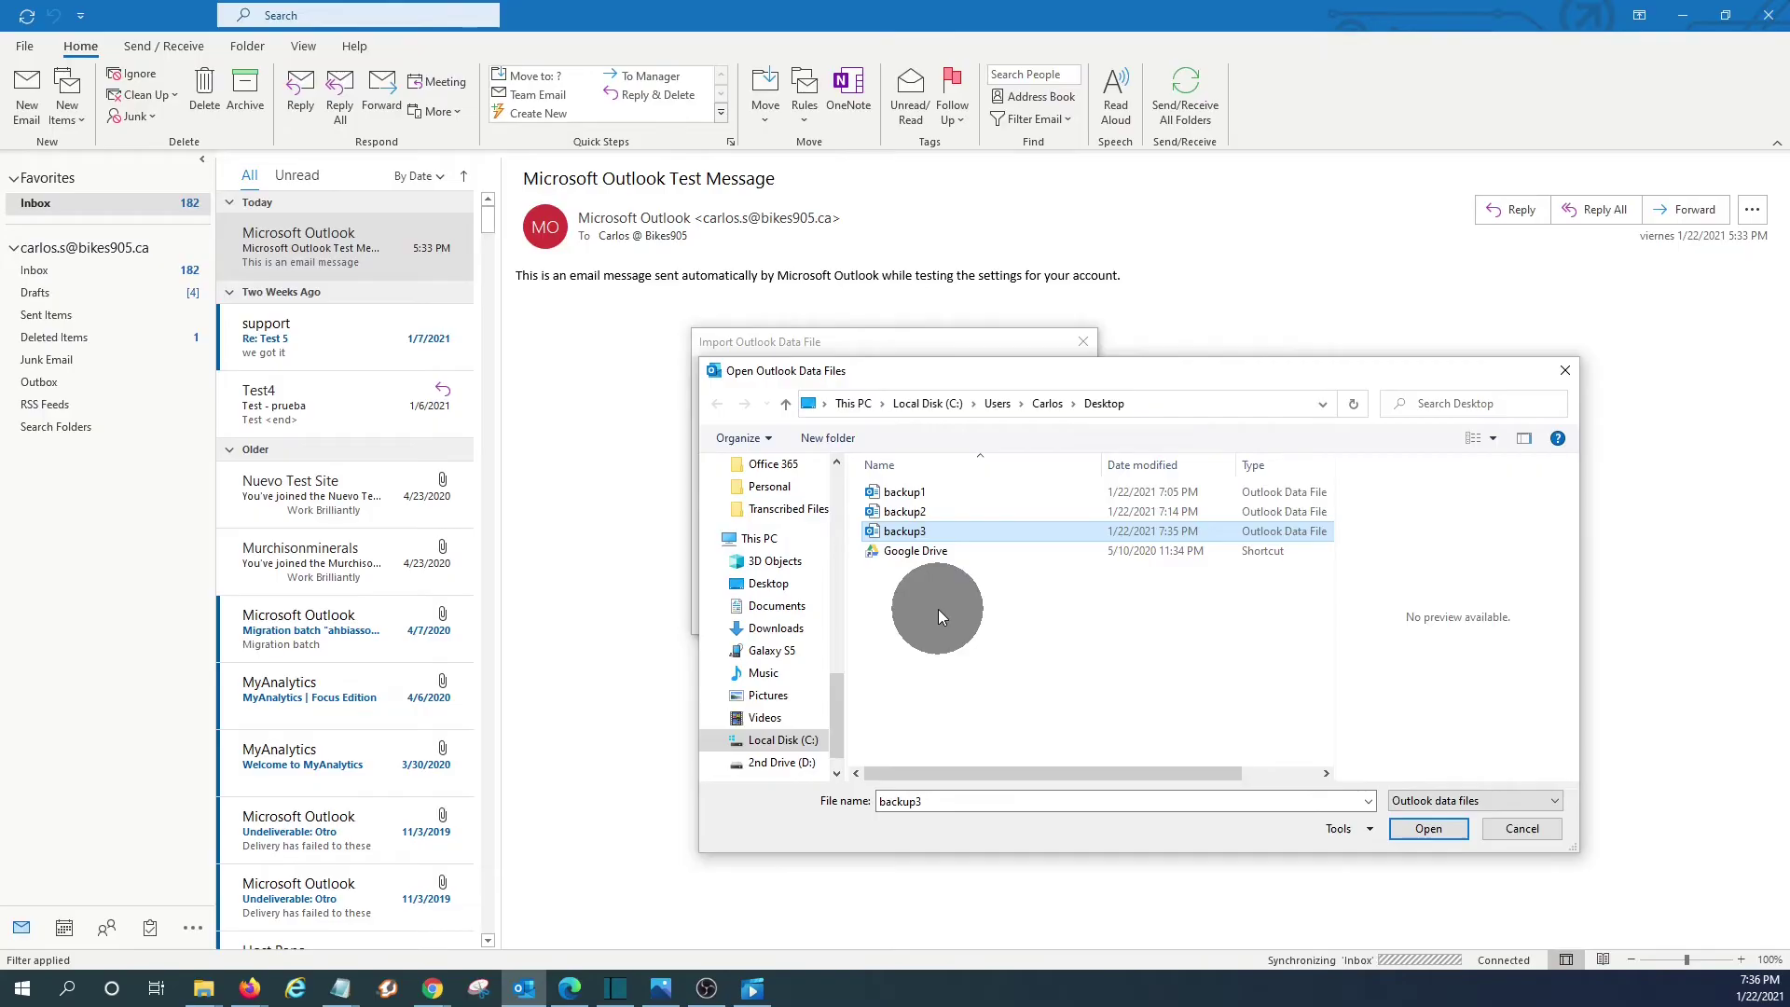
pyautogui.click(1426, 827)
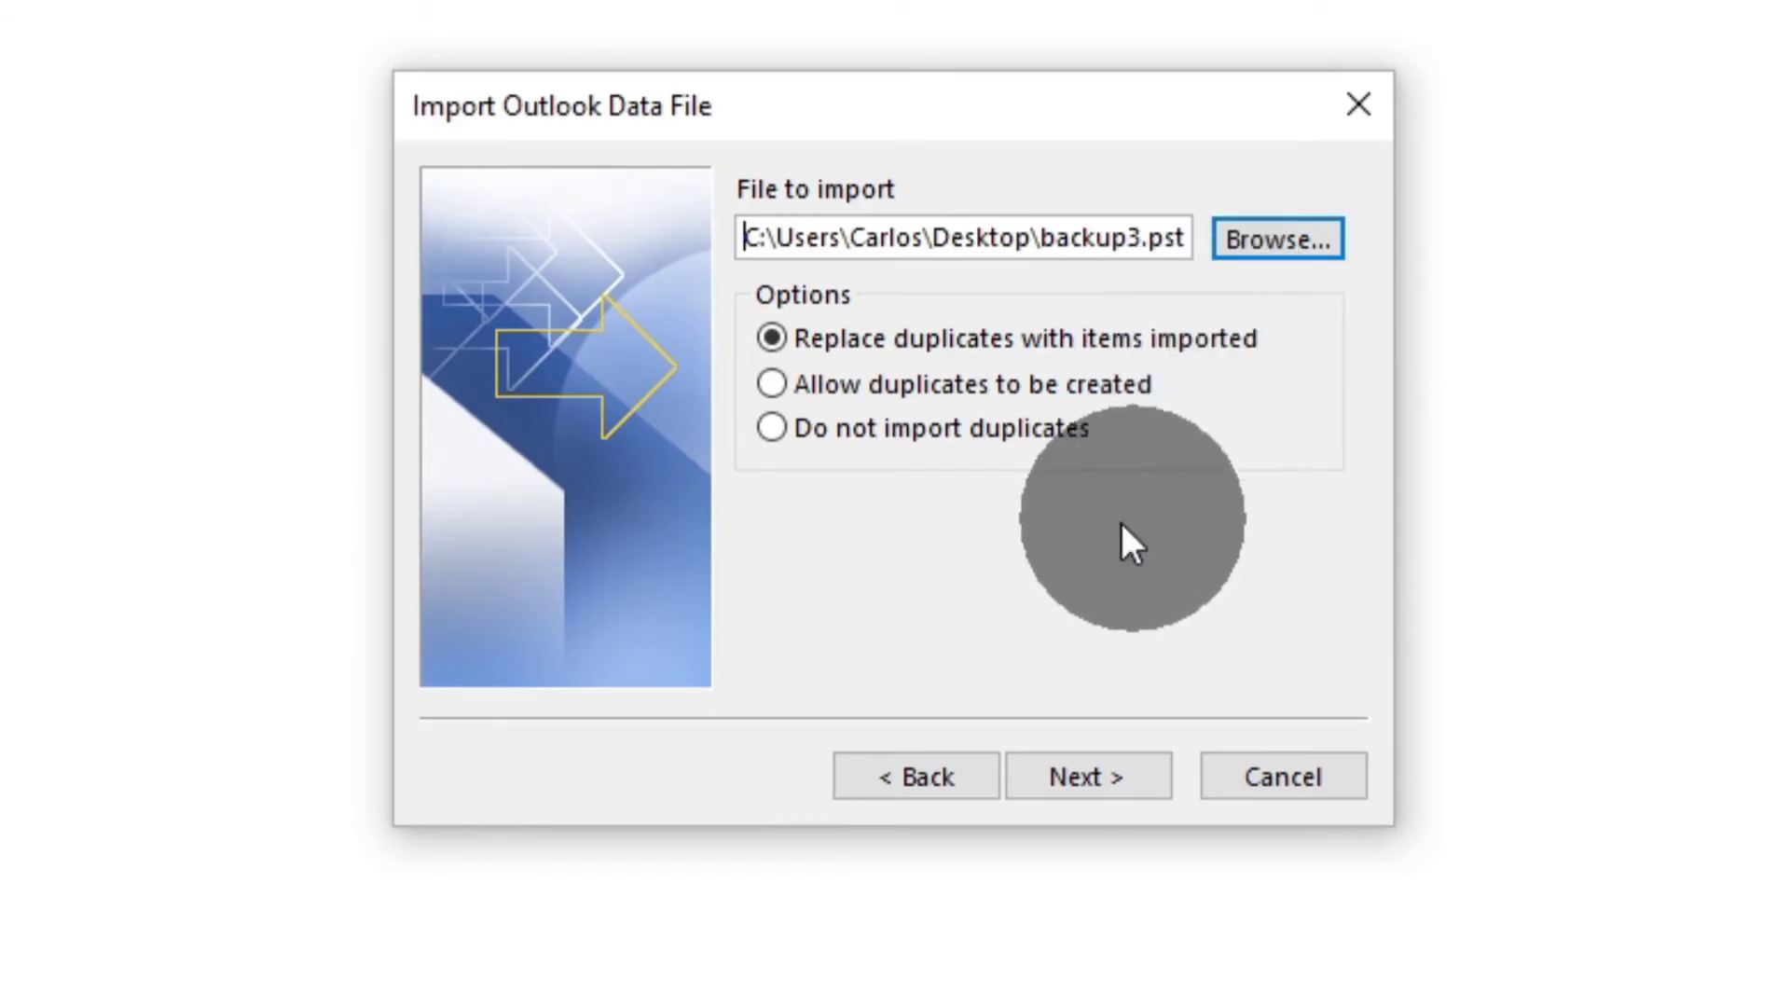
pyautogui.click(869, 382)
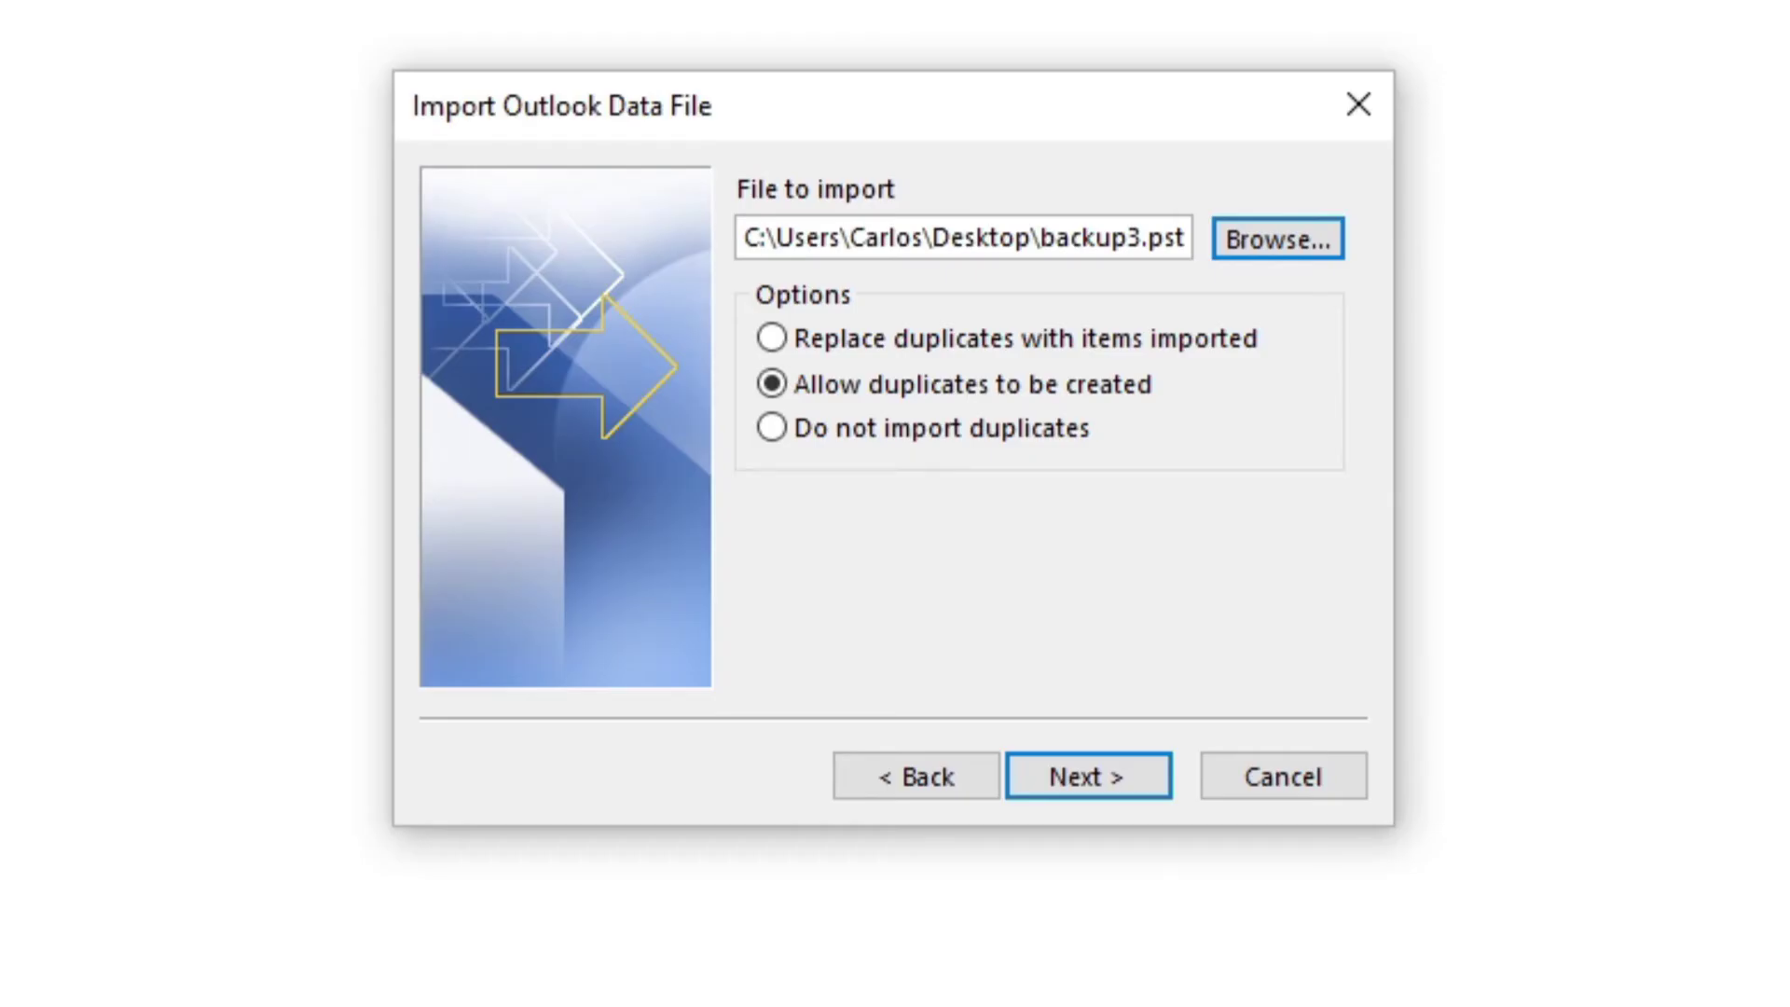
pyautogui.click(855, 338)
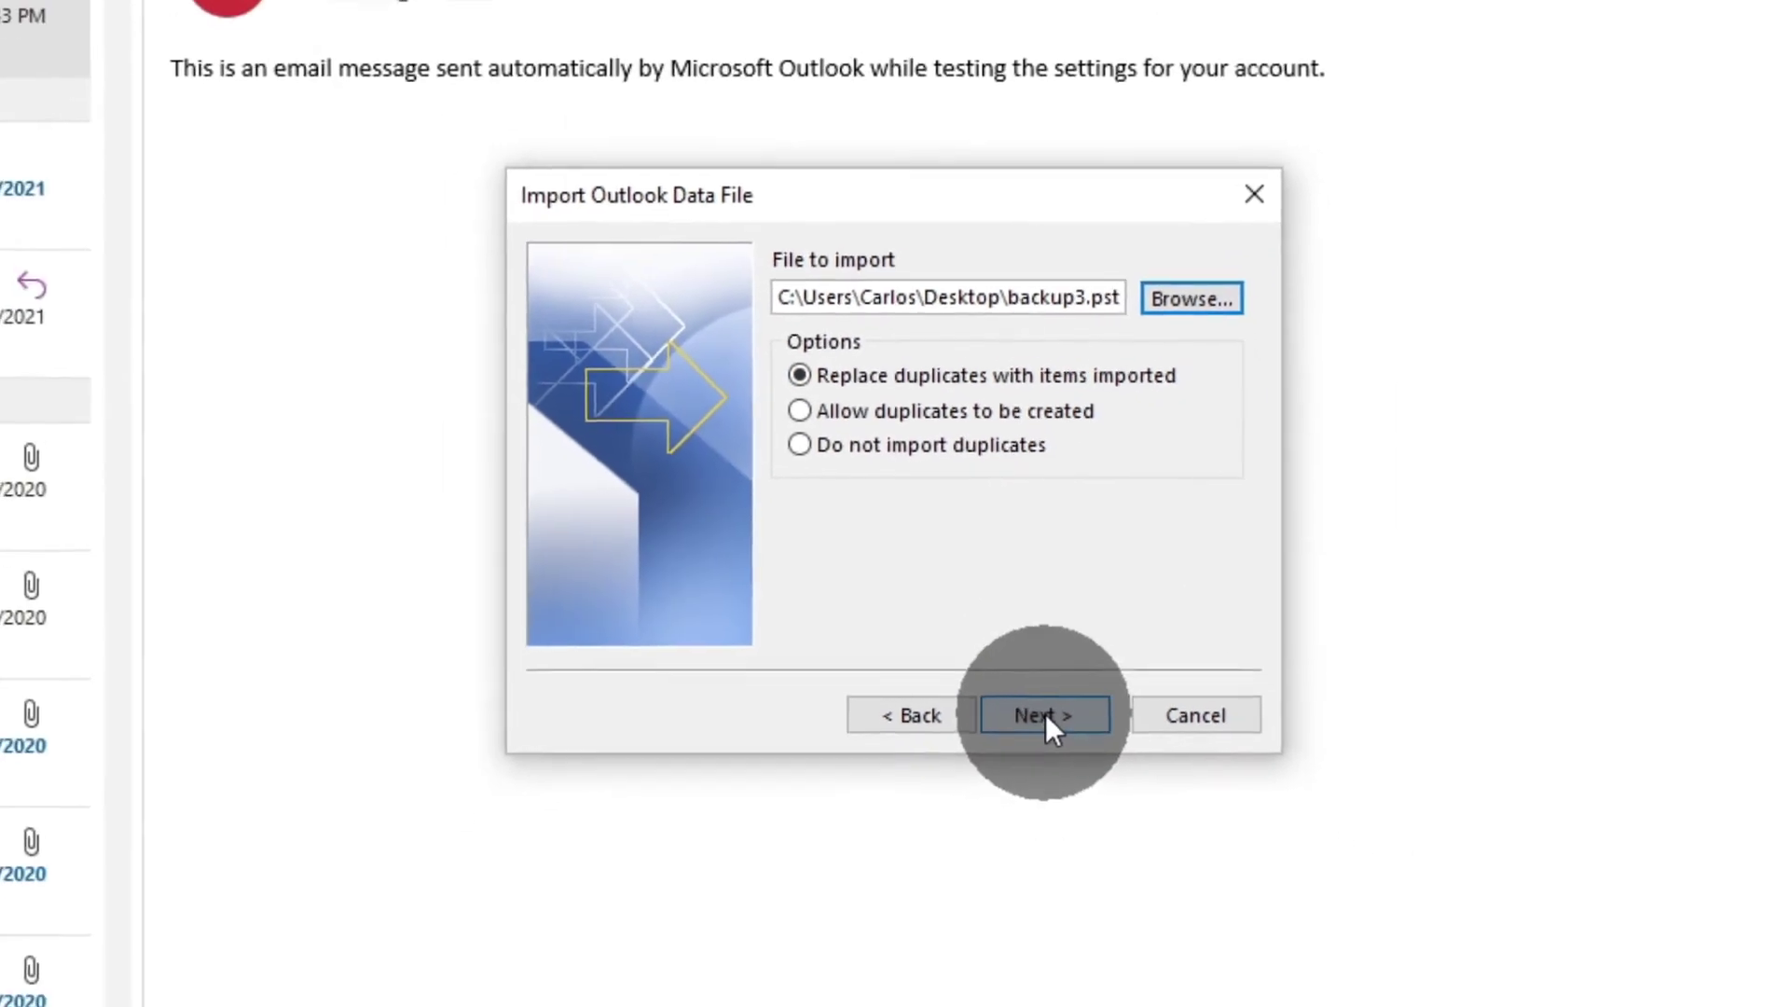
# Step: Import backup3.pst with subfolders into the same folders of the mail account
pyautogui.click(1042, 715)
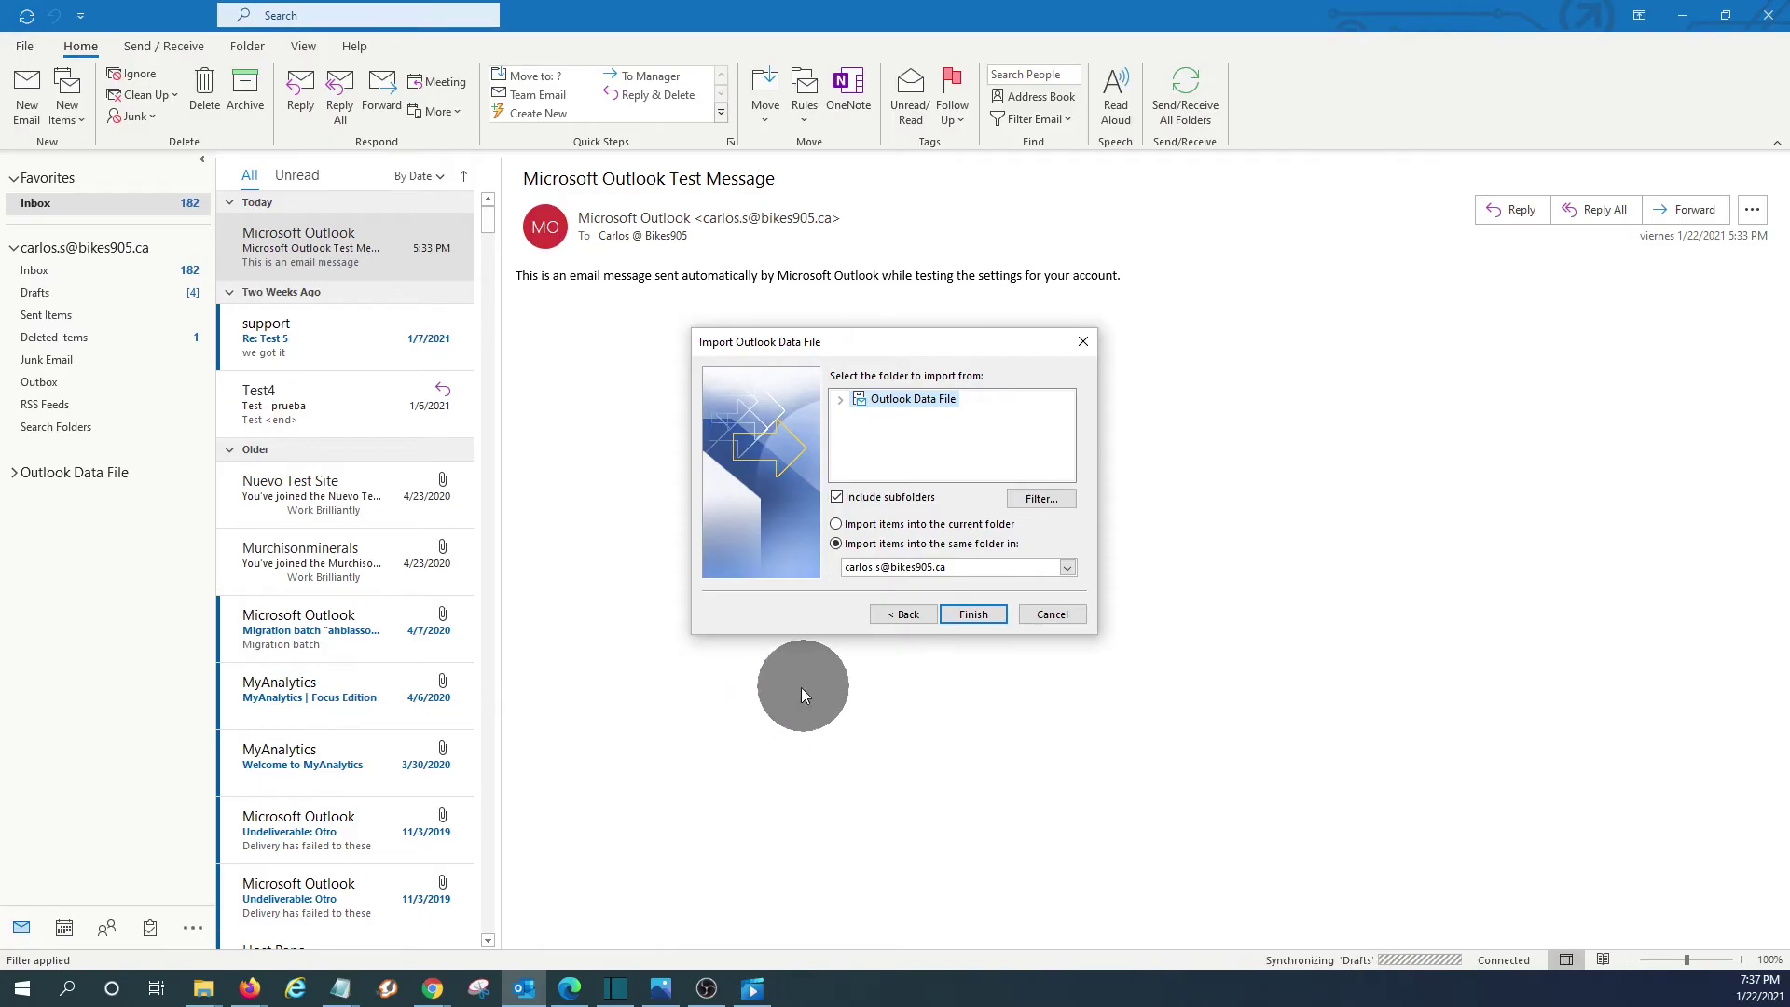
pyautogui.click(986, 614)
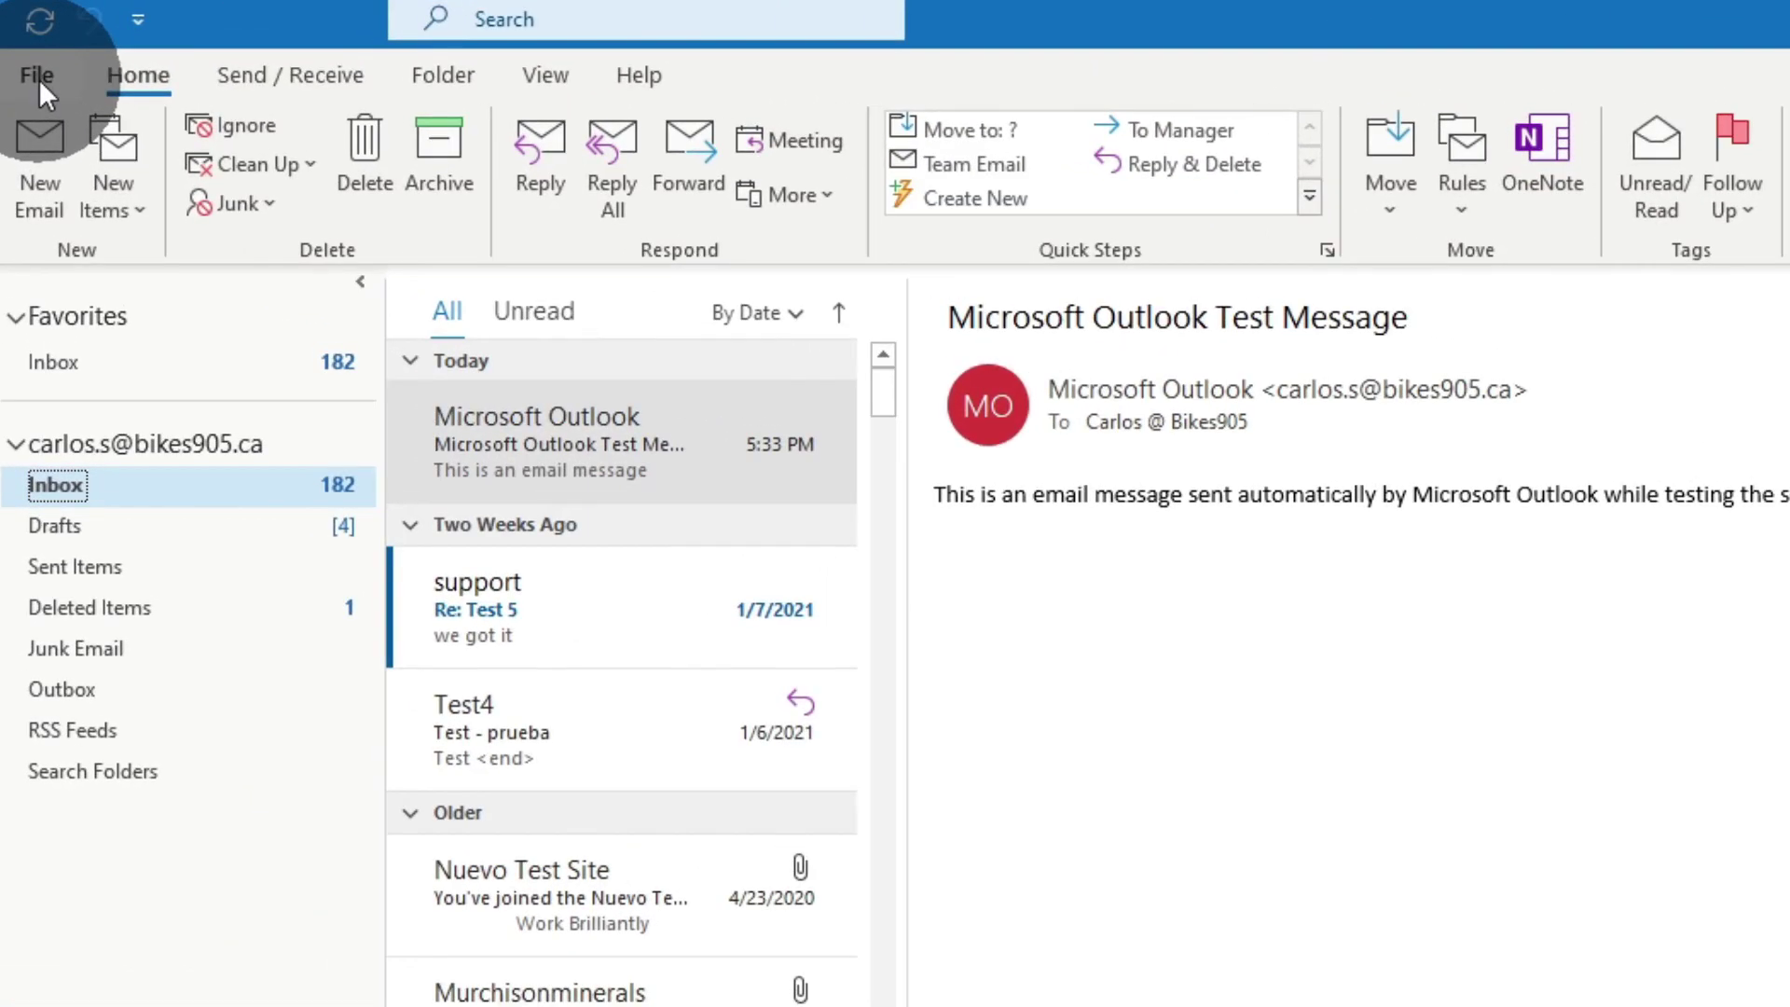
# Step: Open backup3 from the Desktop as an Outlook Data File and expand its folders
pyautogui.click(37, 76)
pyautogui.click(262, 258)
pyautogui.click(488, 411)
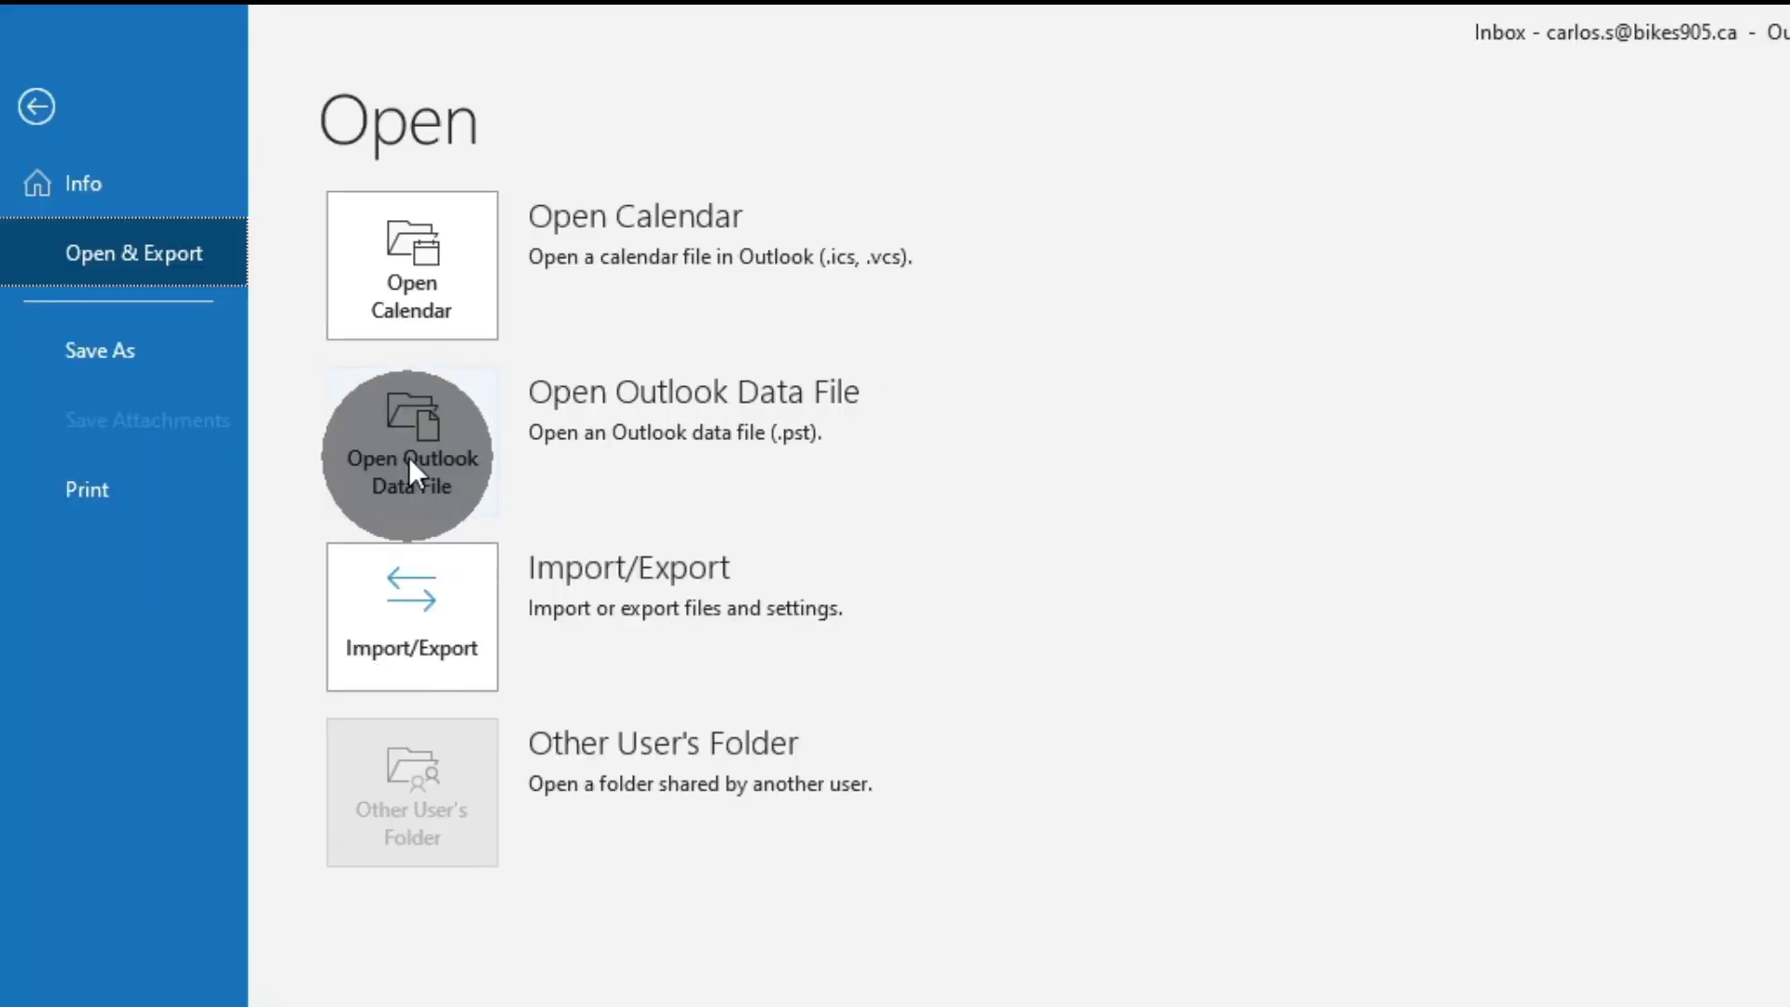
pyautogui.click(410, 456)
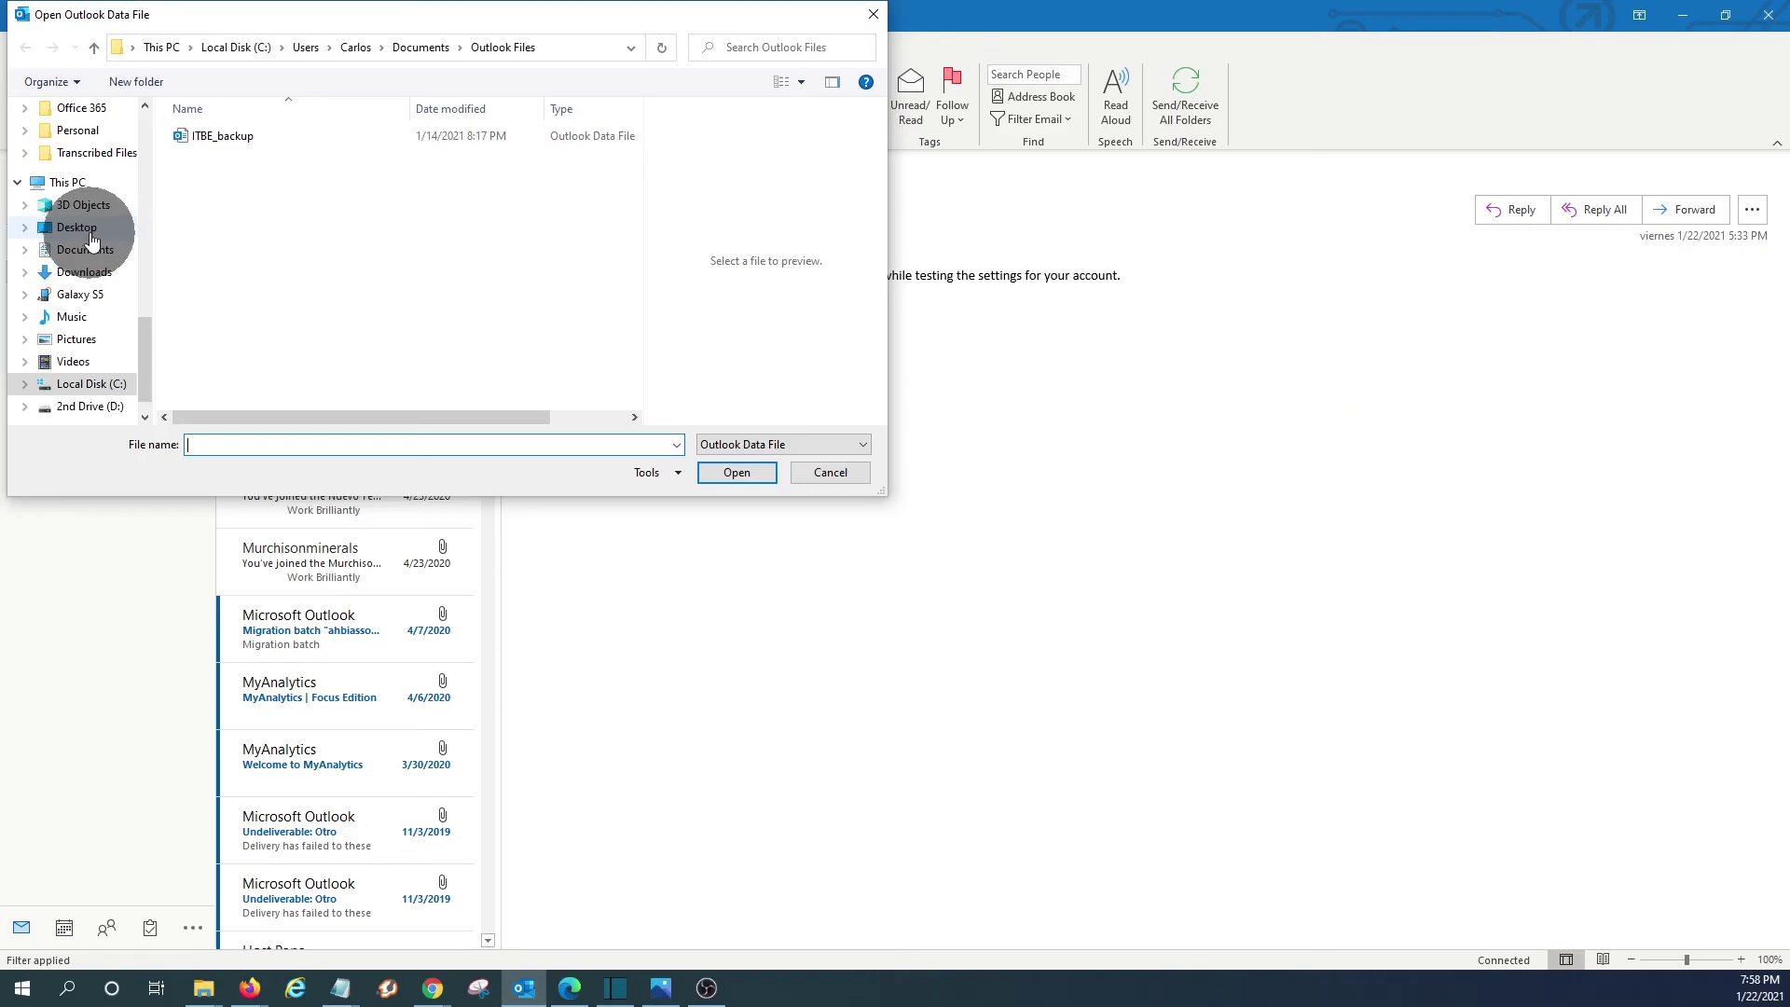
pyautogui.click(79, 229)
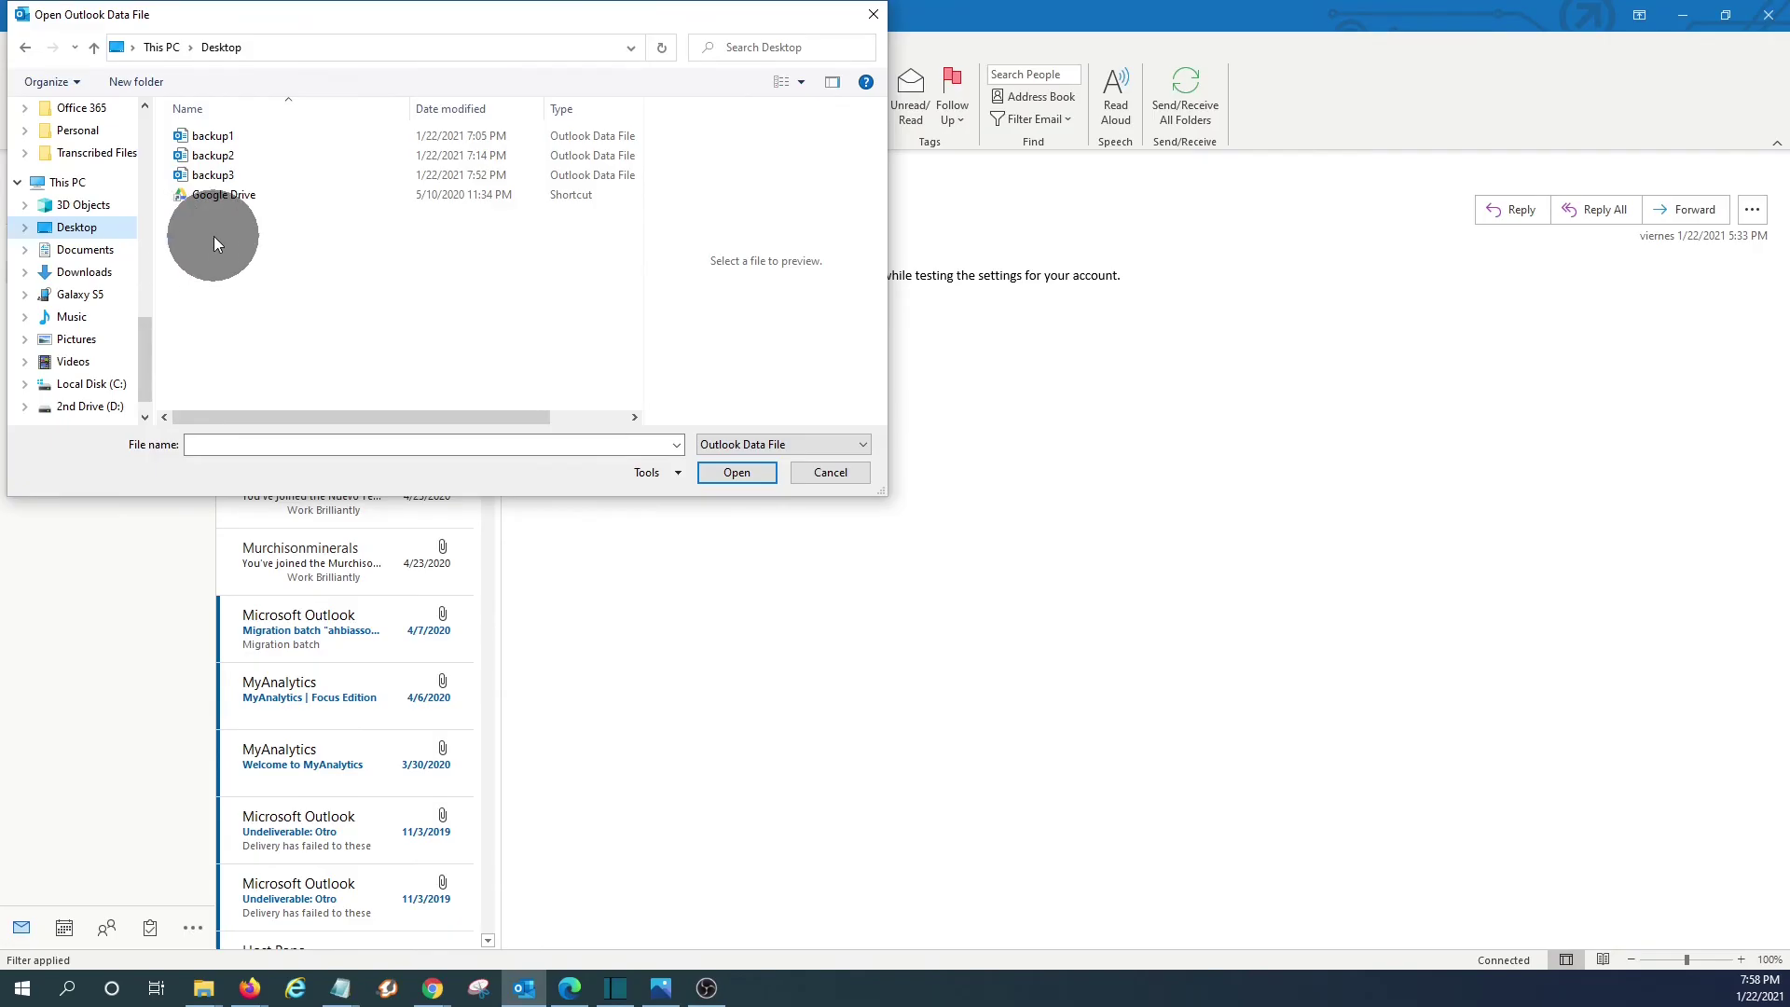
pyautogui.doubleClick(221, 173)
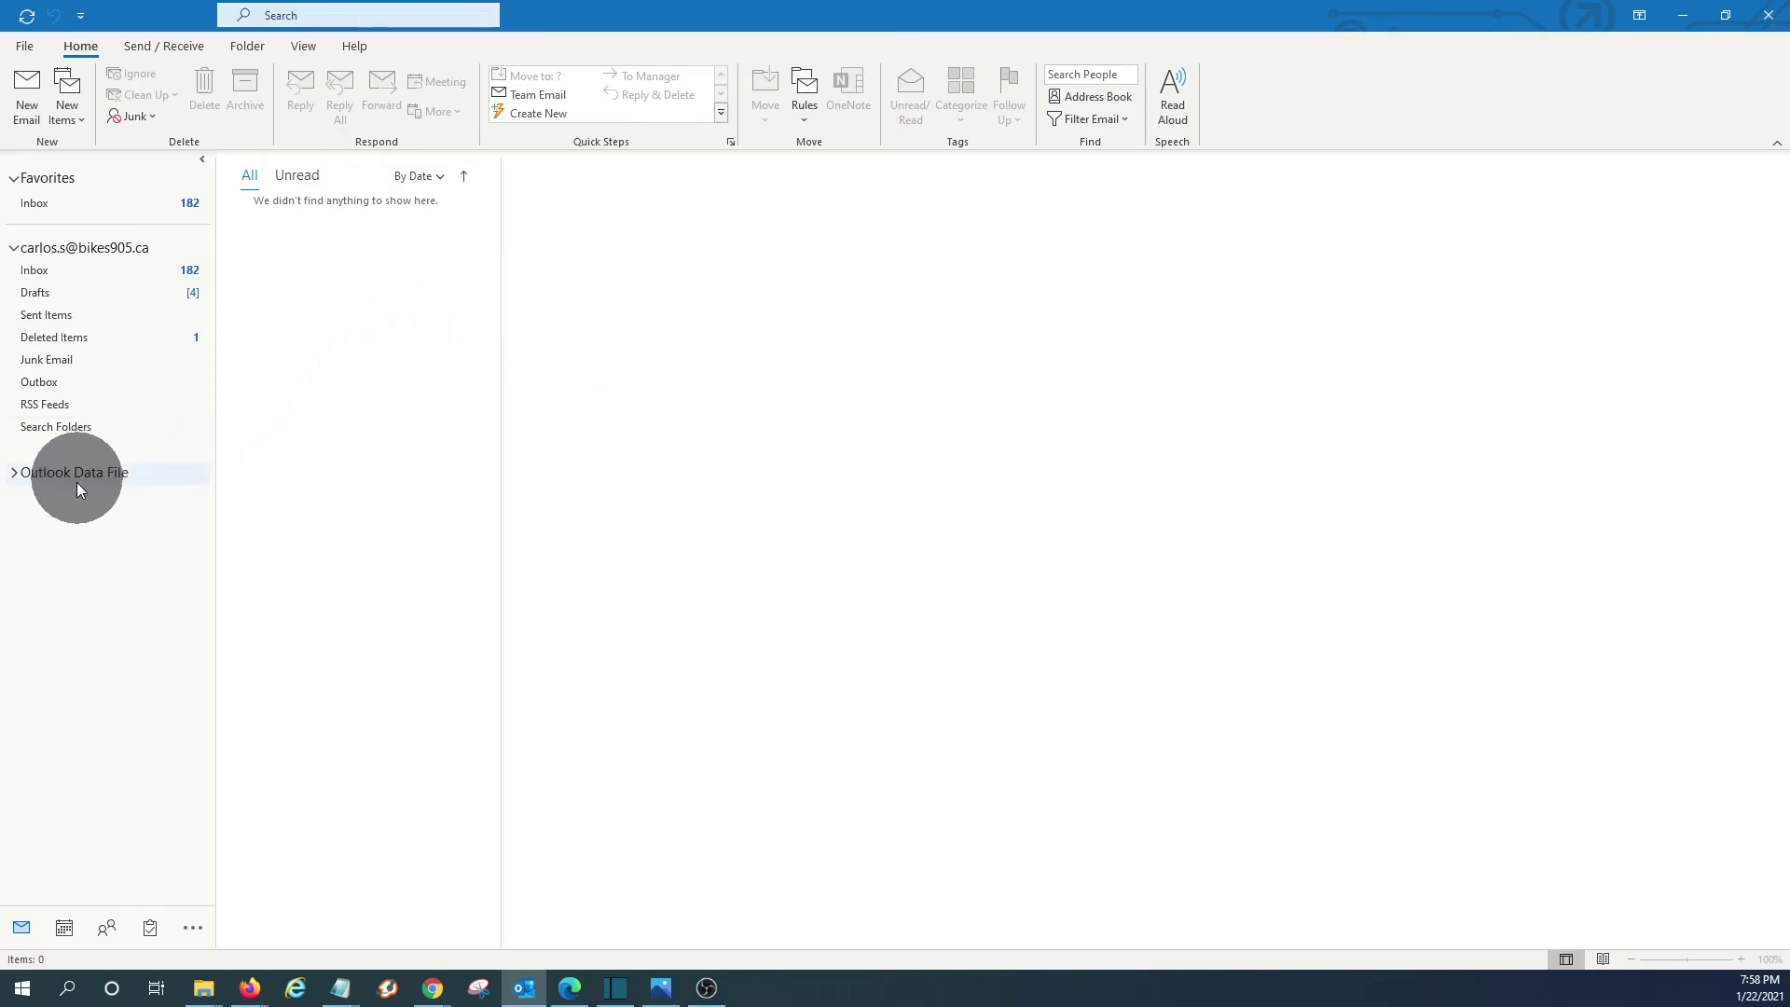
pyautogui.click(17, 474)
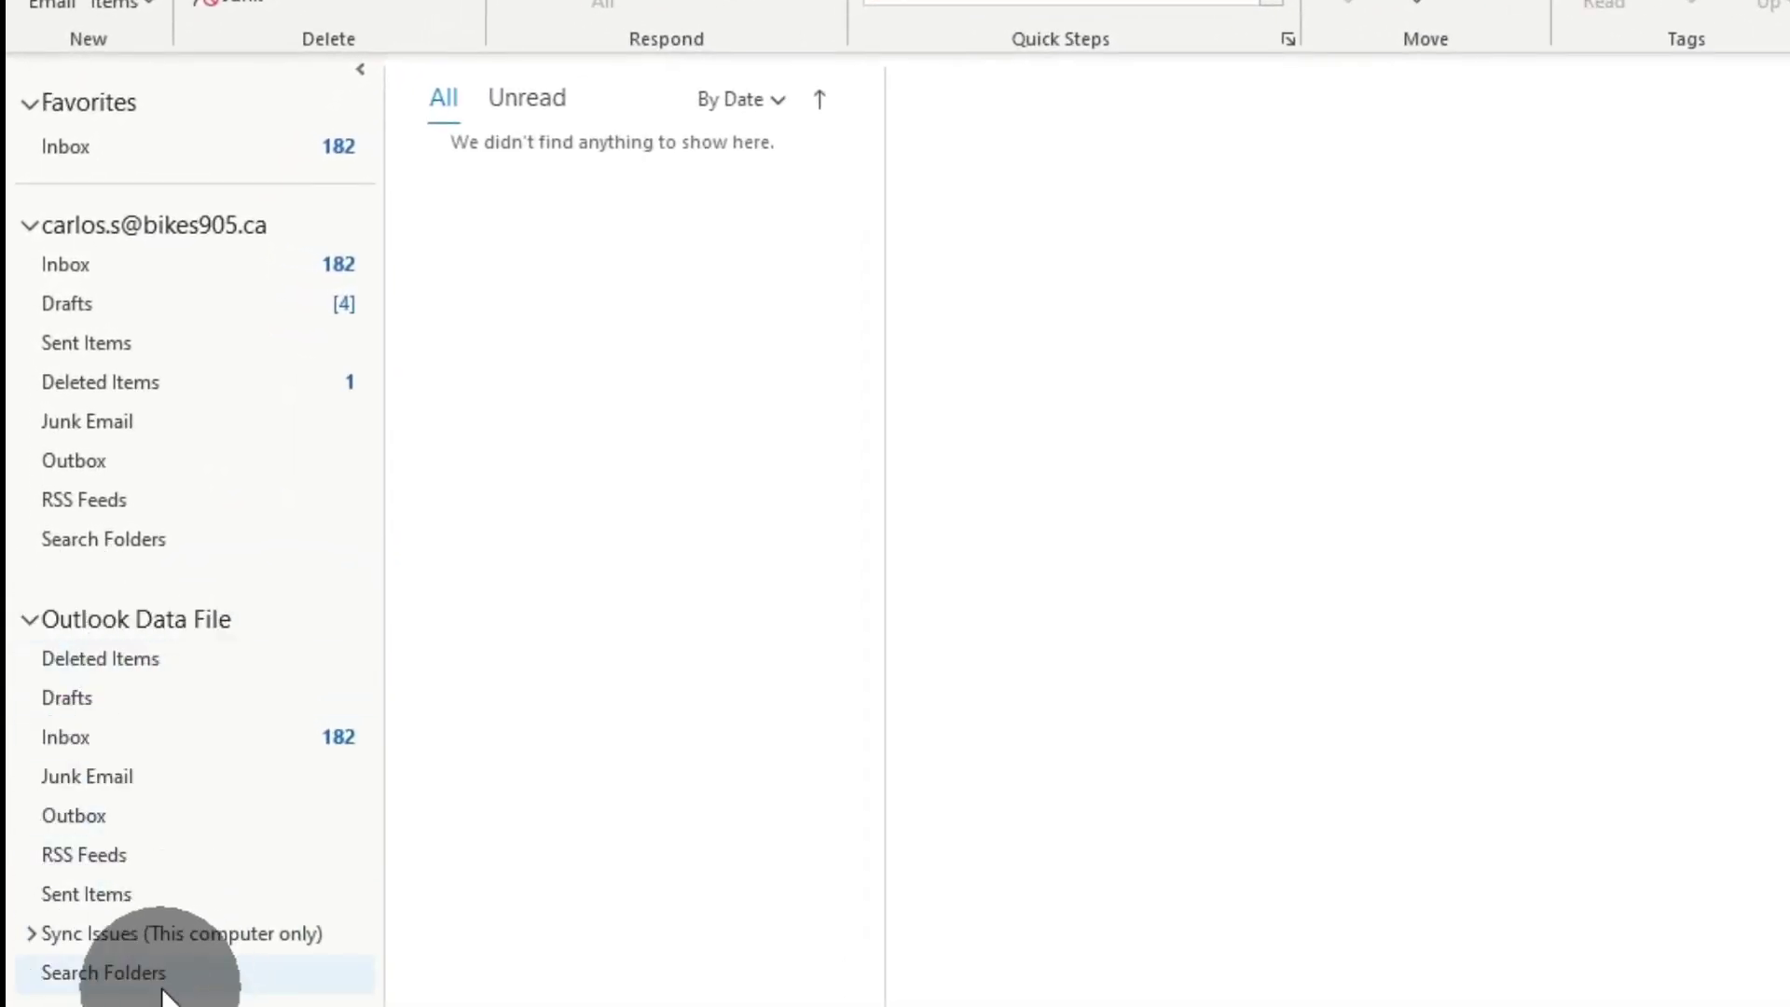
# Step: Compare the Outlook Data File's Inbox with the mail account's Inbox
pyautogui.click(65, 736)
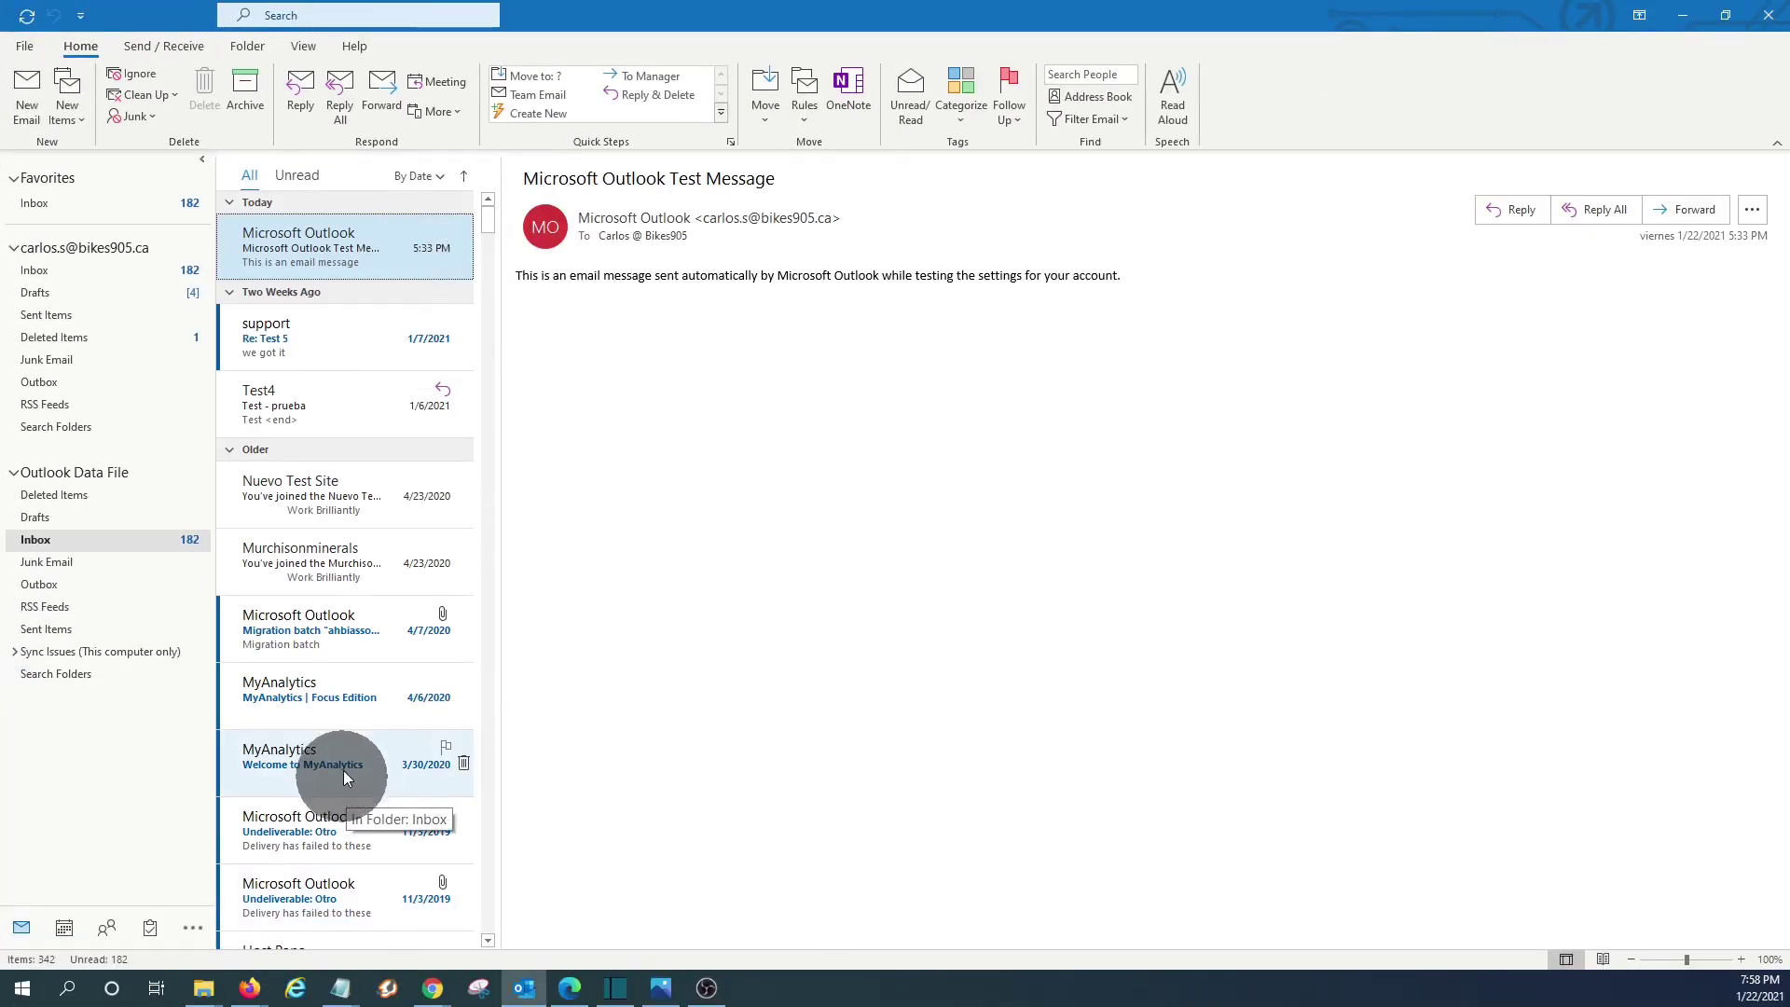
pyautogui.click(37, 271)
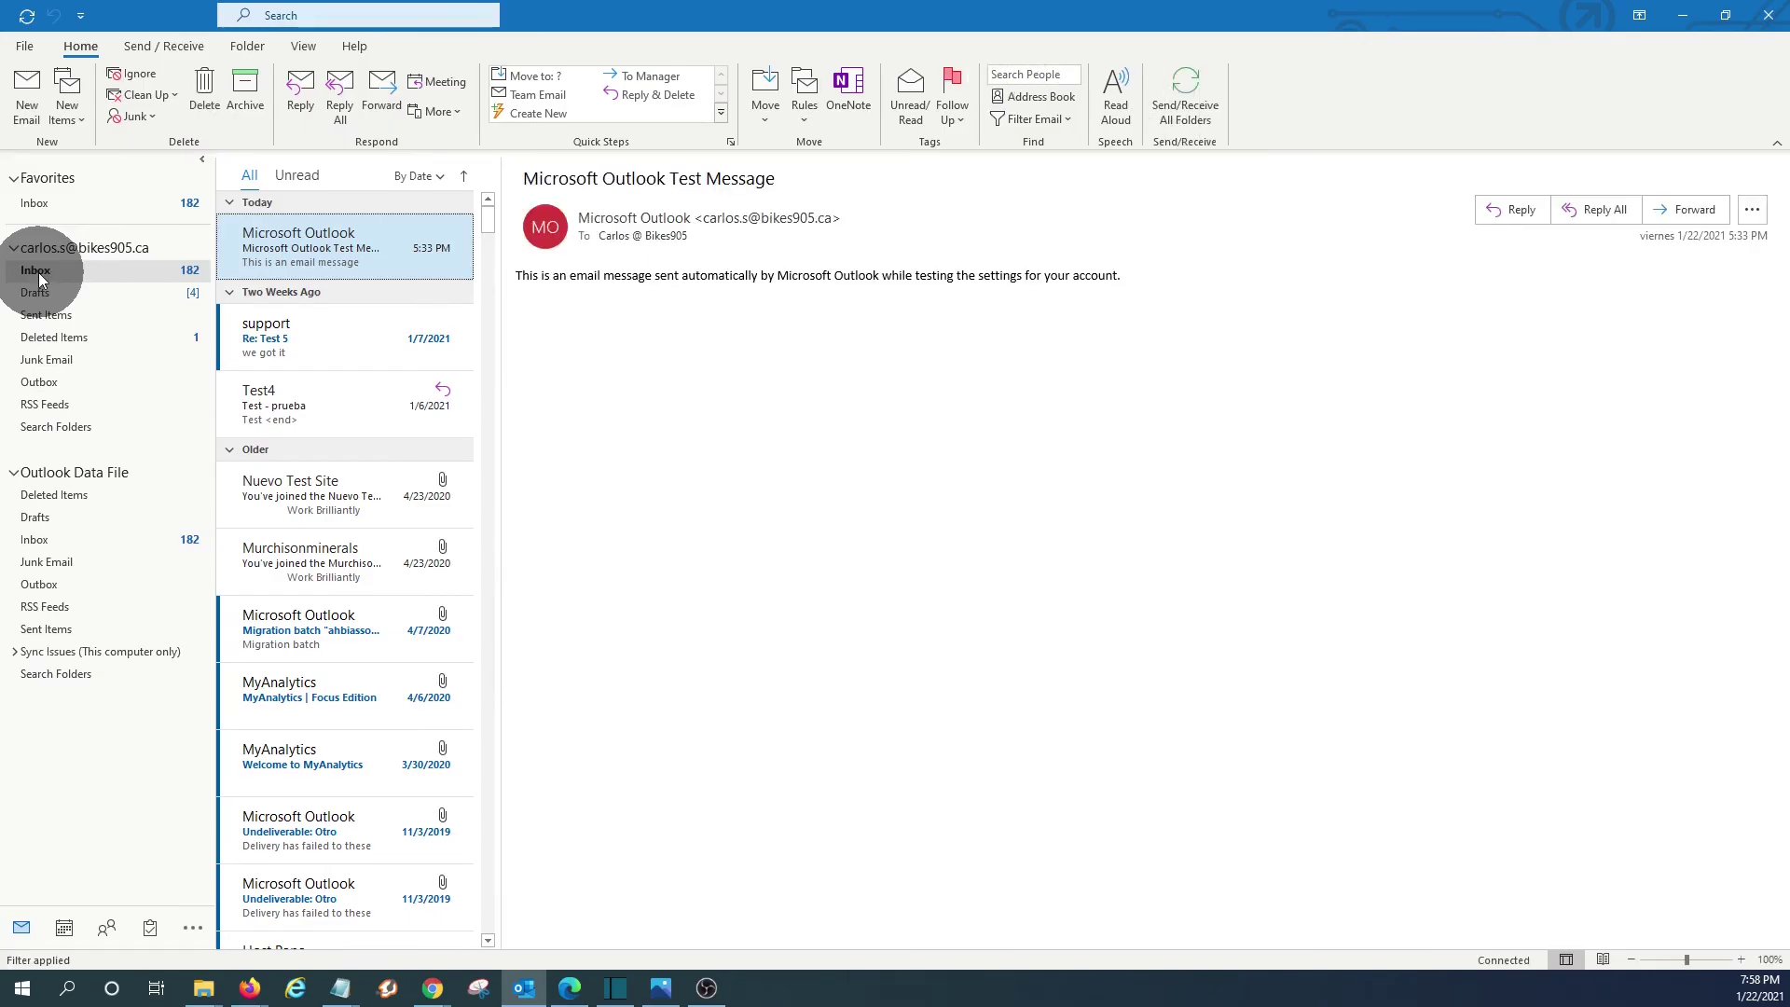
pyautogui.click(58, 539)
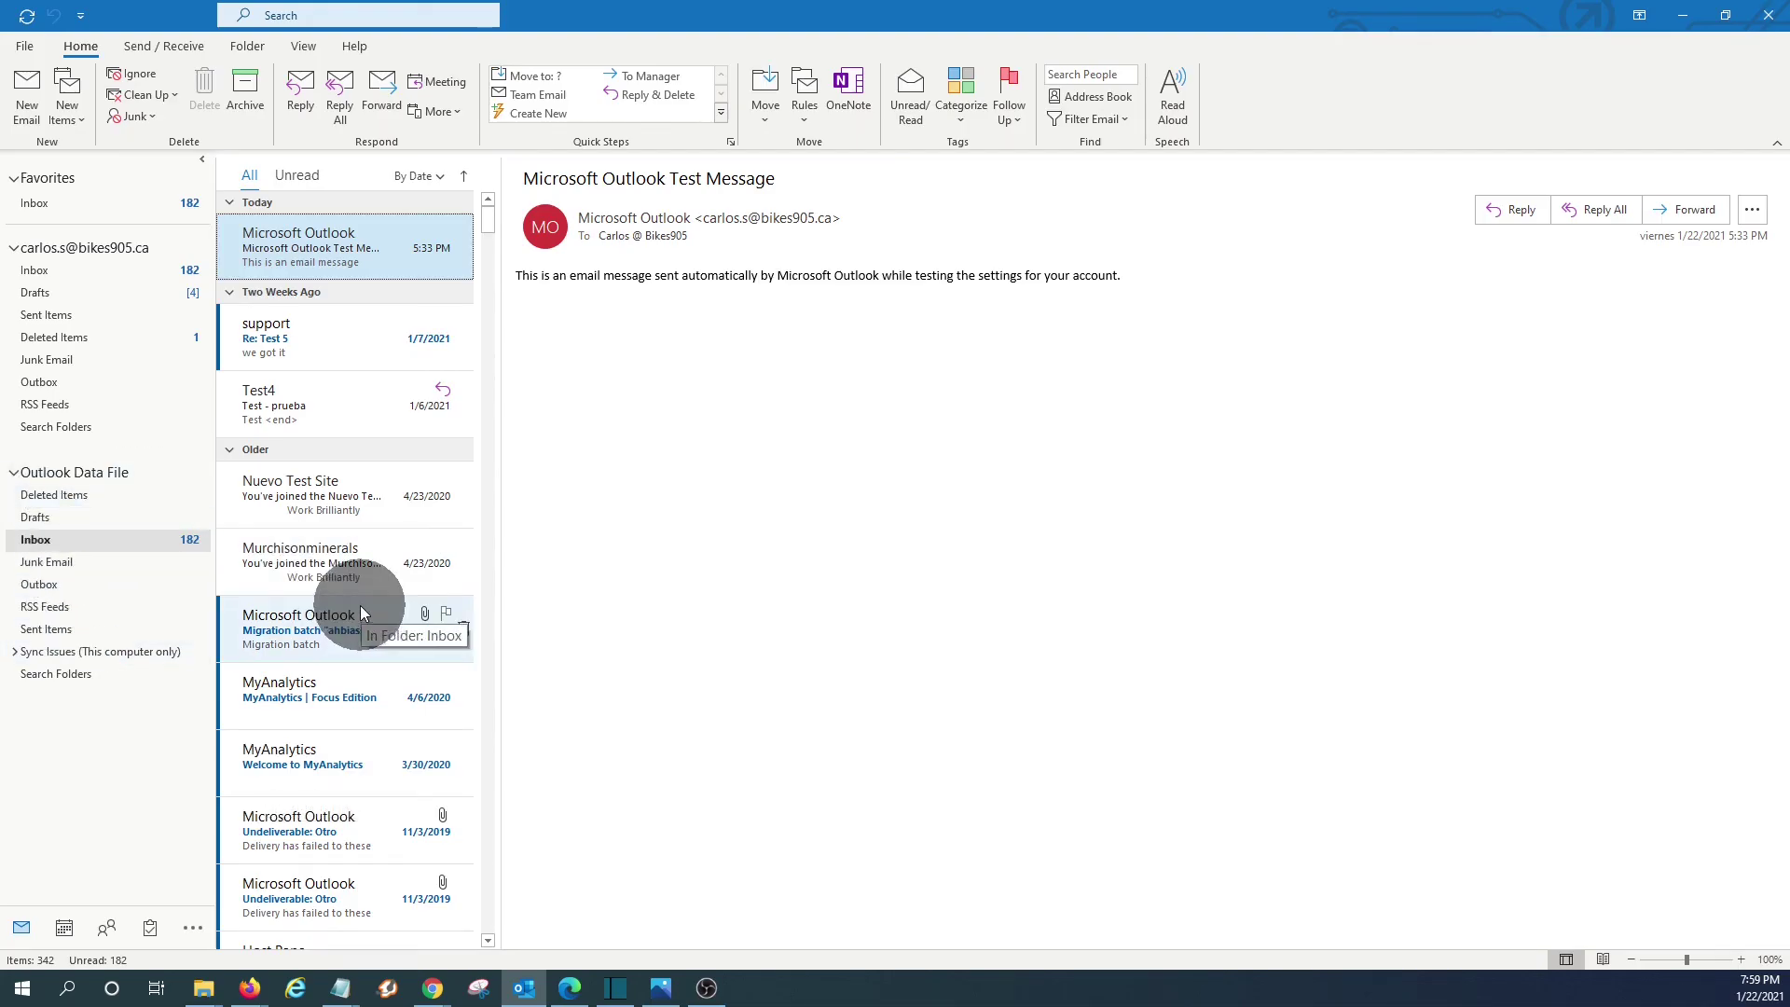
# Step: Move the Murchisonminerals message from the backup's Inbox into the account's Drafts
pyautogui.scroll(-3, 356, 616)
pyautogui.scroll(-3, 350, 636)
pyautogui.scroll(-3, 351, 636)
pyautogui.scroll(9, 351, 636)
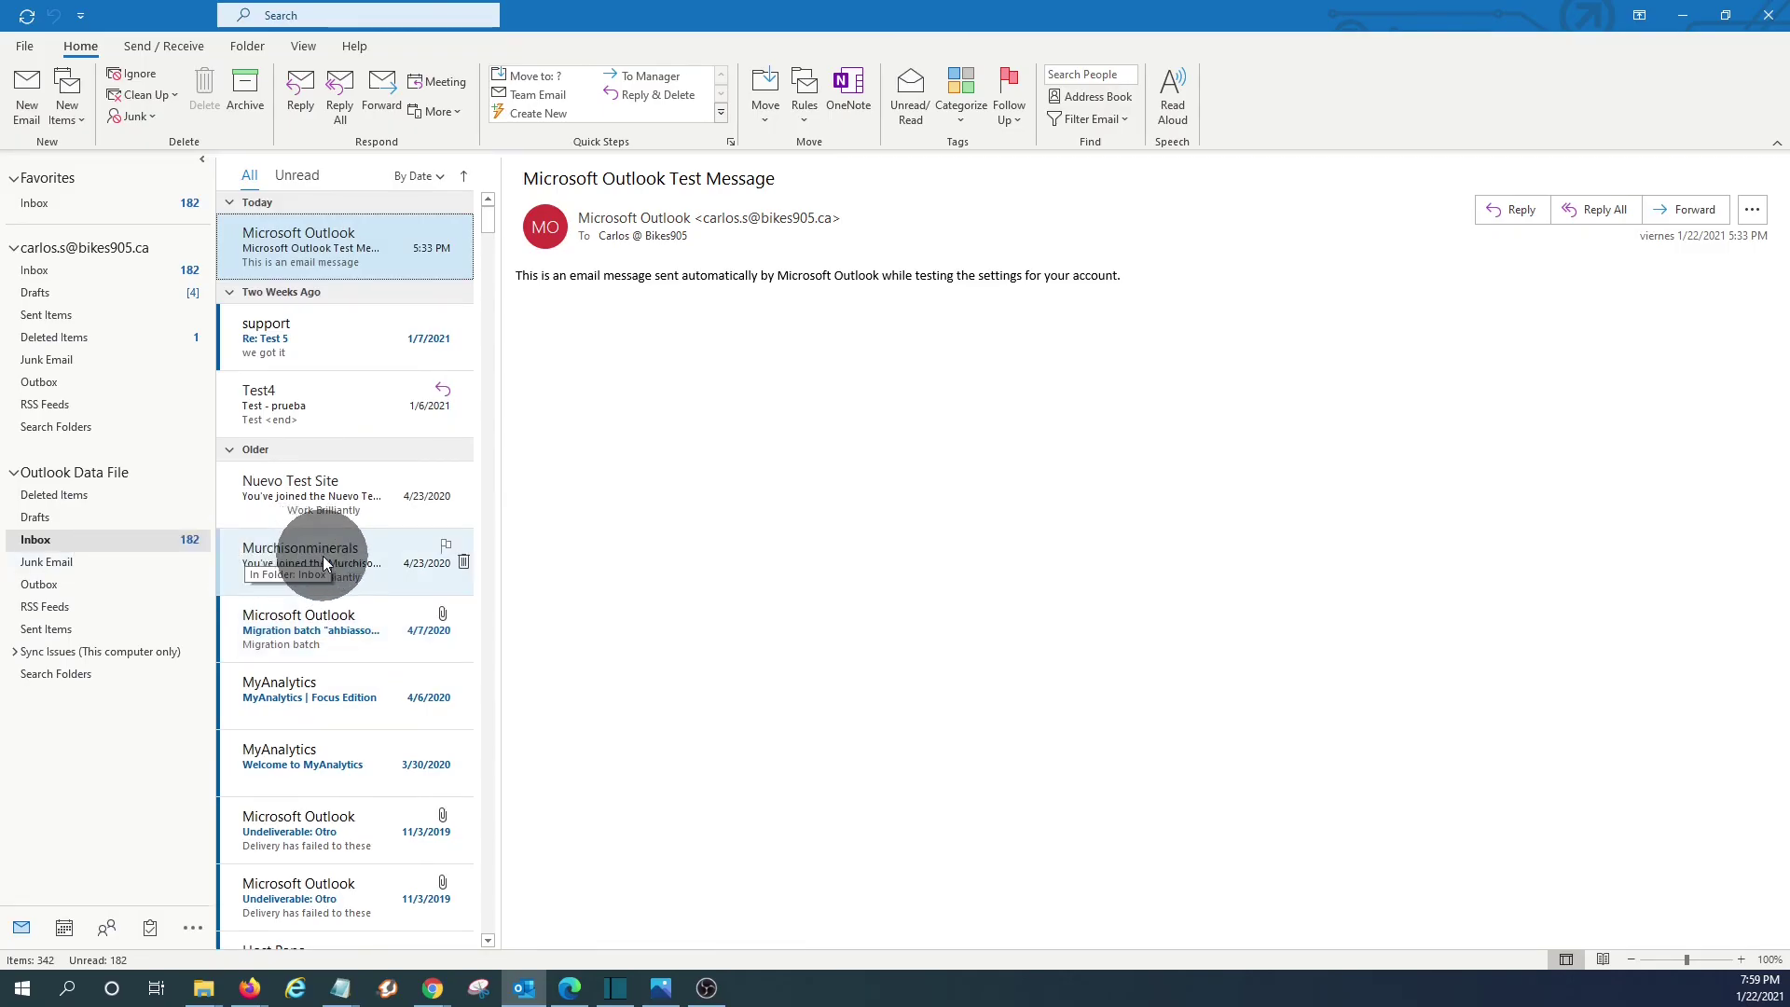
pyautogui.moveTo(323, 555); pyautogui.dragTo(87, 295)
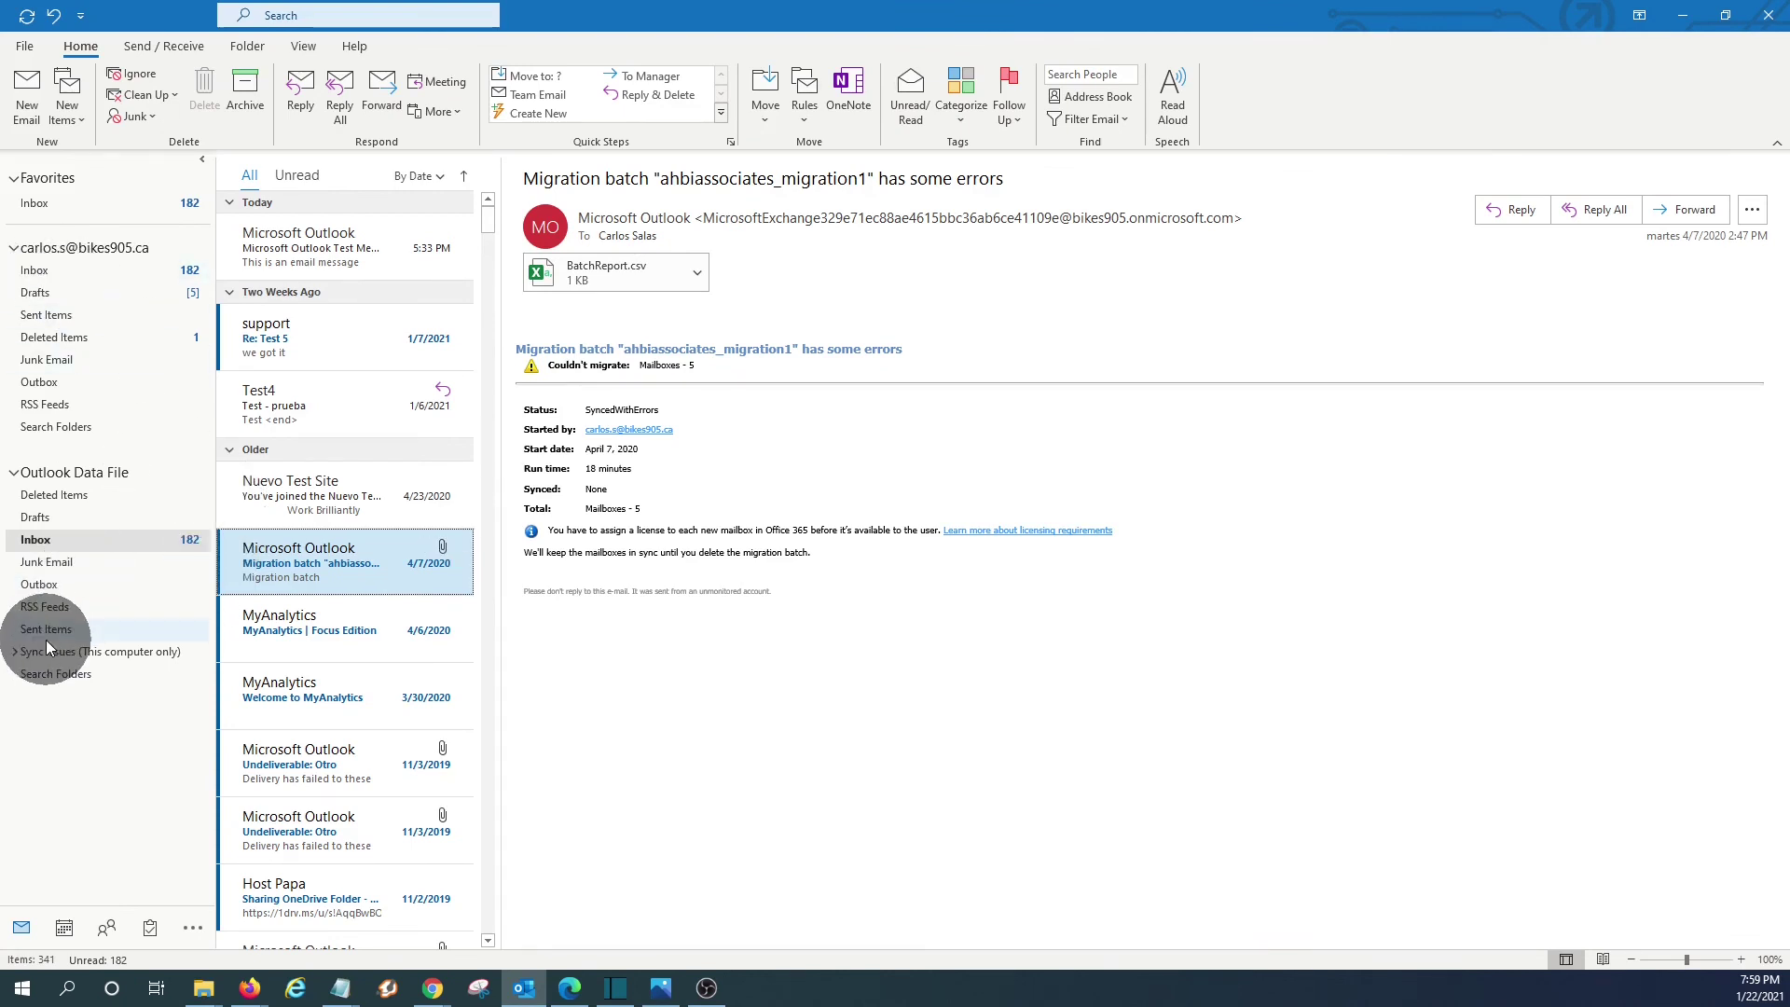
# Step: Close the backup Outlook Data File from the folder pane
pyautogui.click(68, 471)
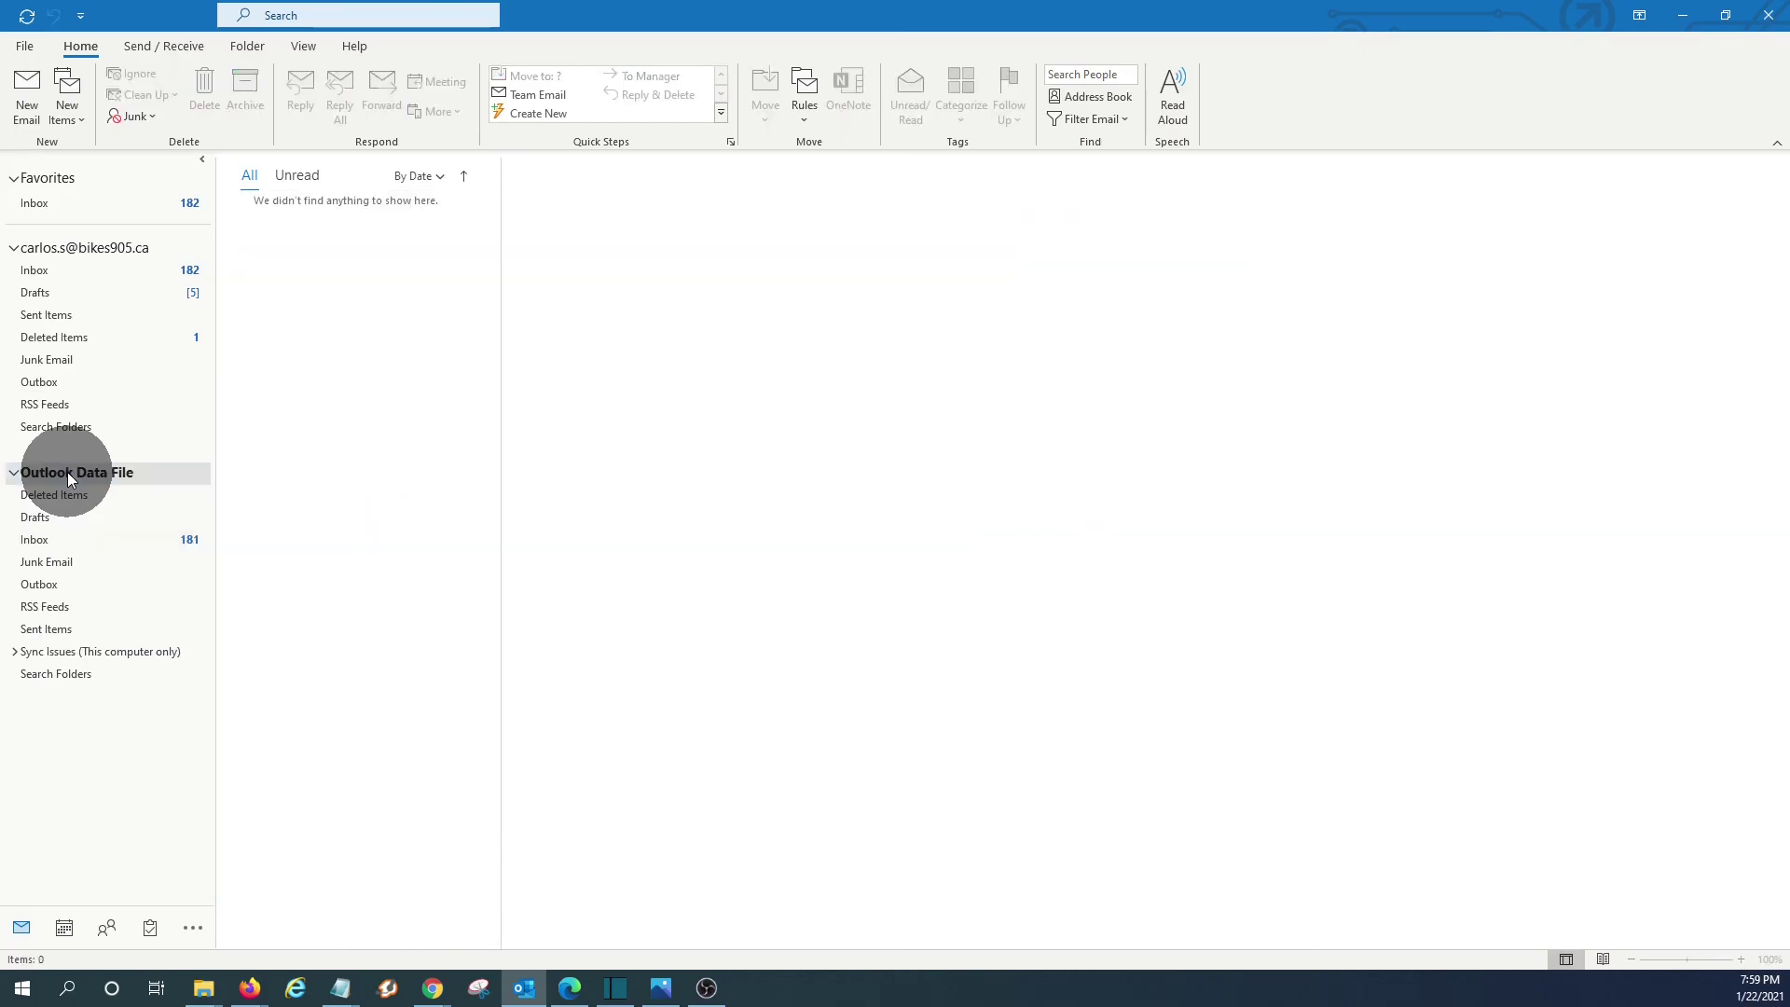
pyautogui.rightClick(67, 471)
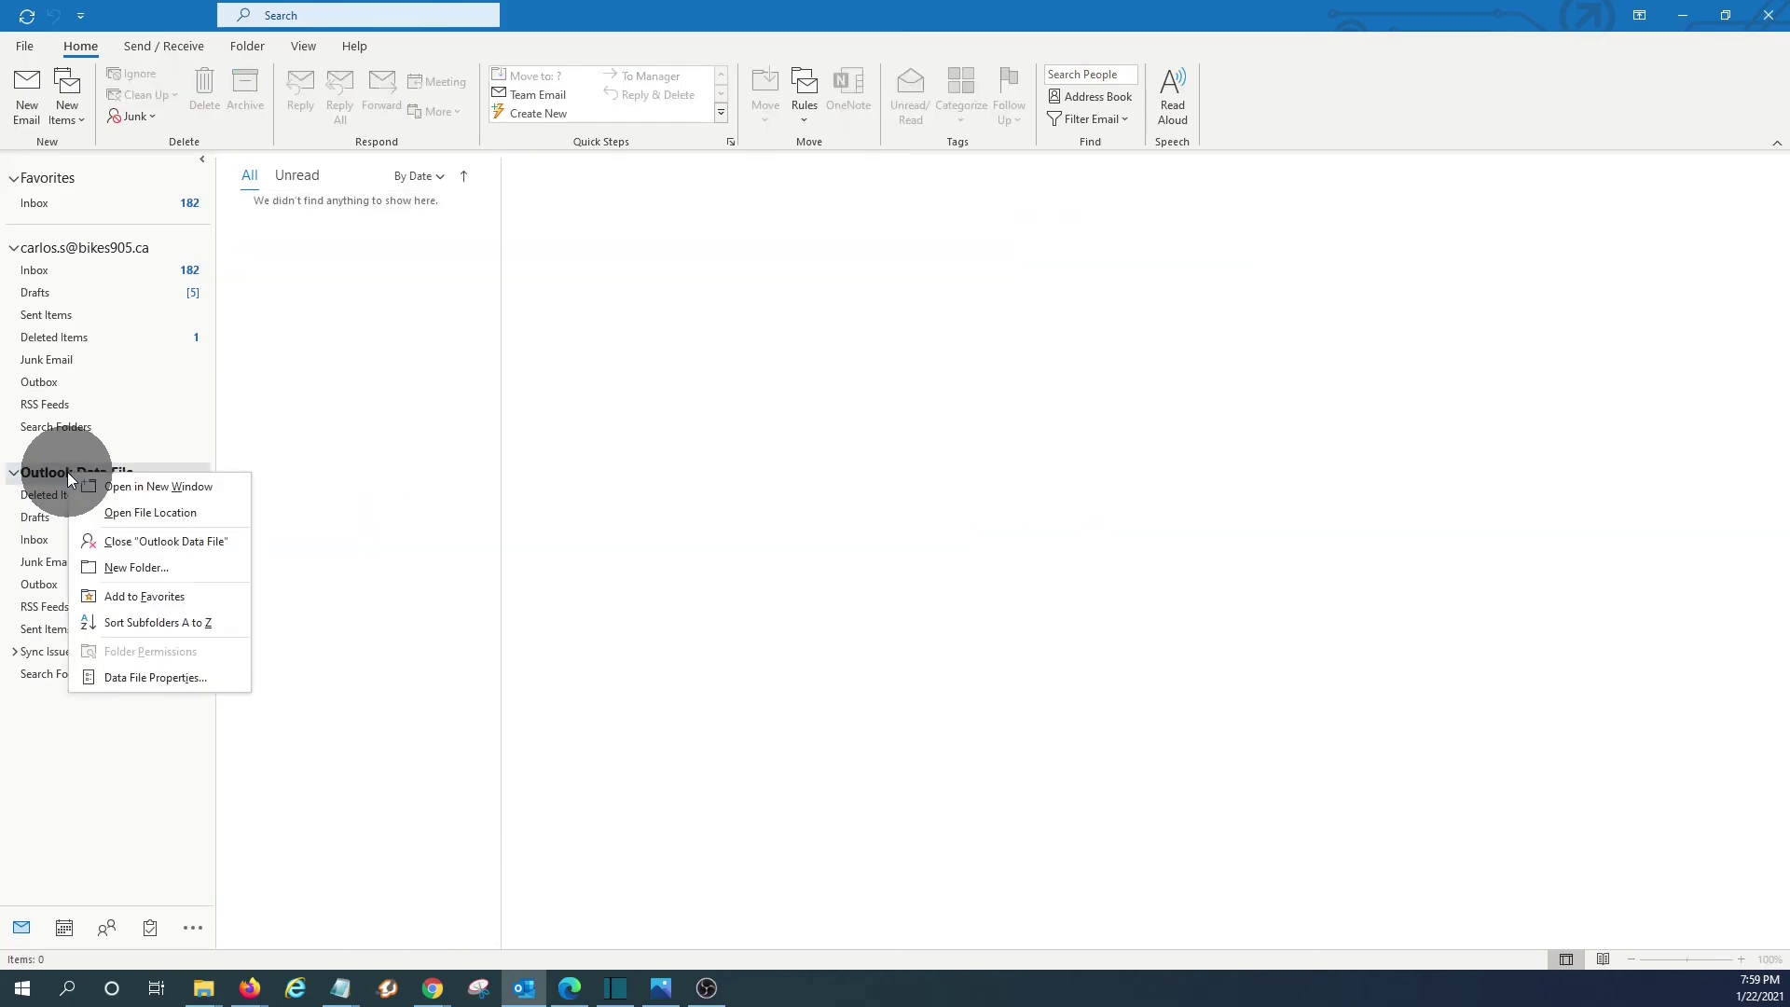
pyautogui.click(132, 545)
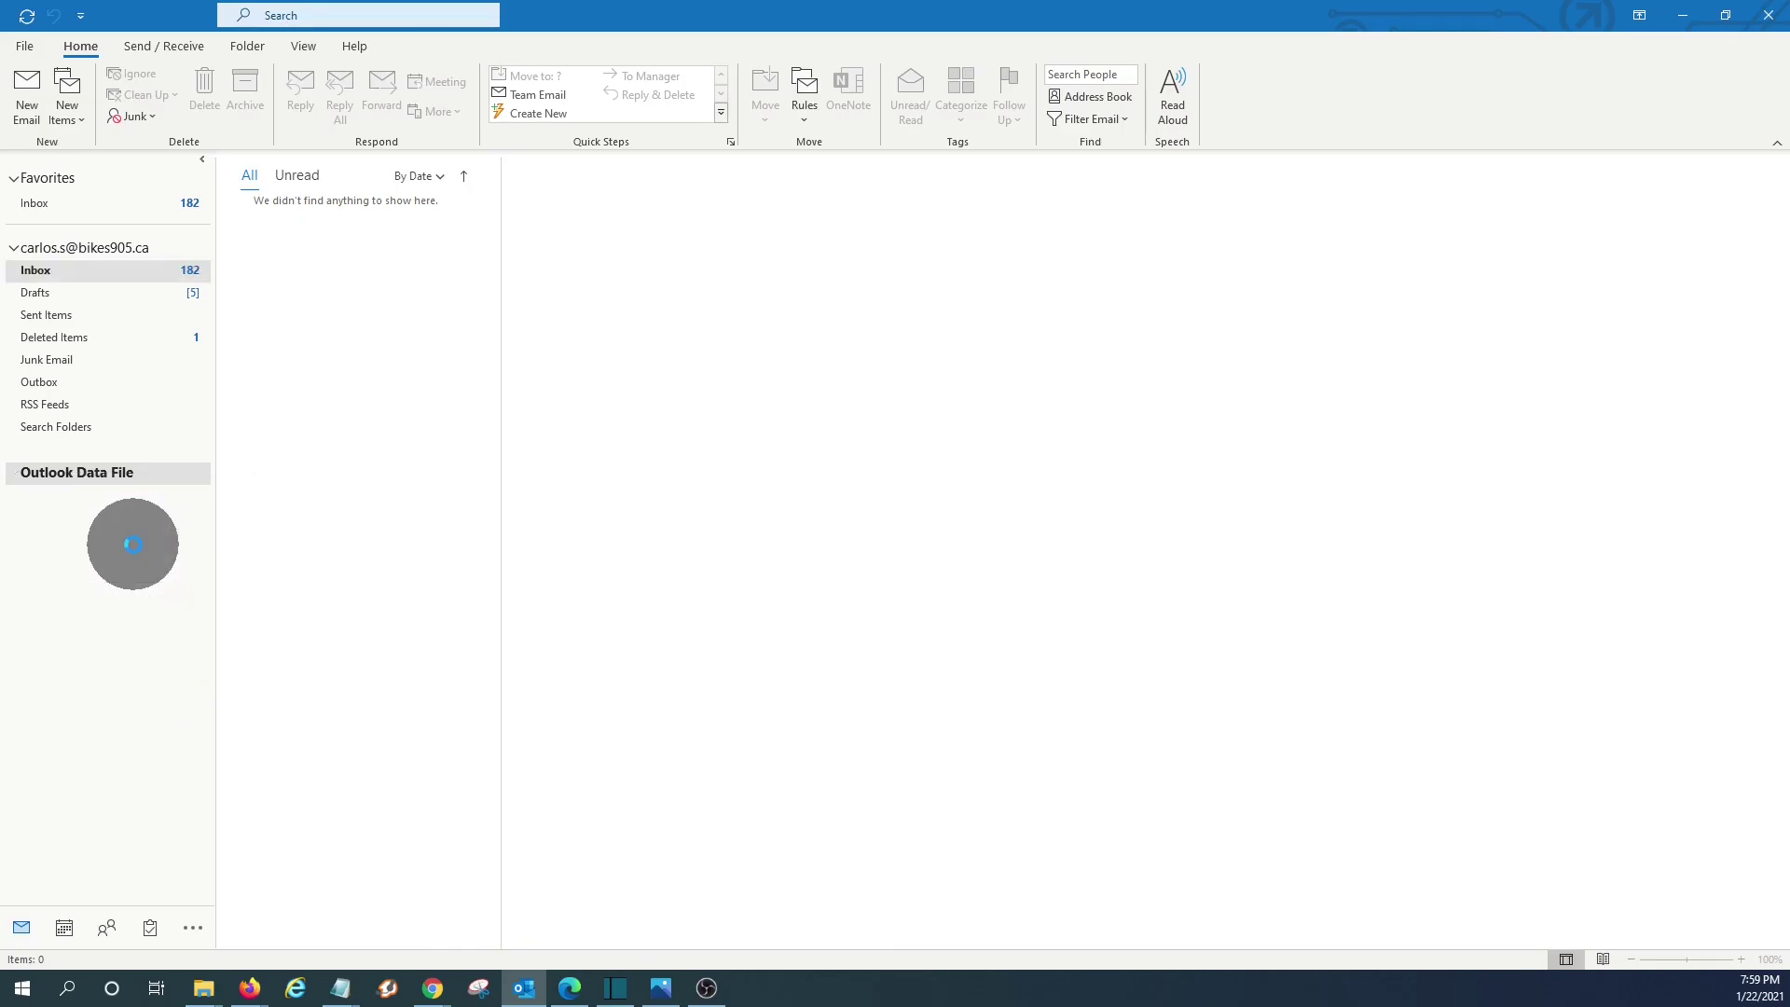